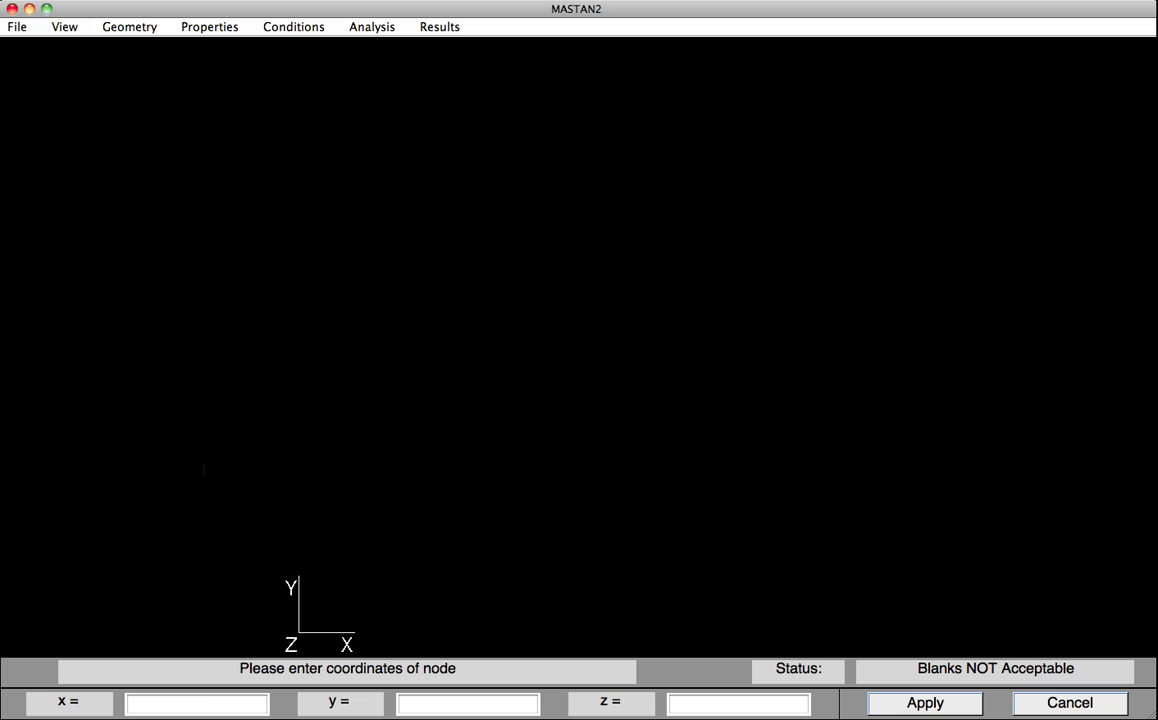
# Define the first node at the origin with coordinates x = 0, y = 0, z = 0.
pyautogui.click(207, 704)
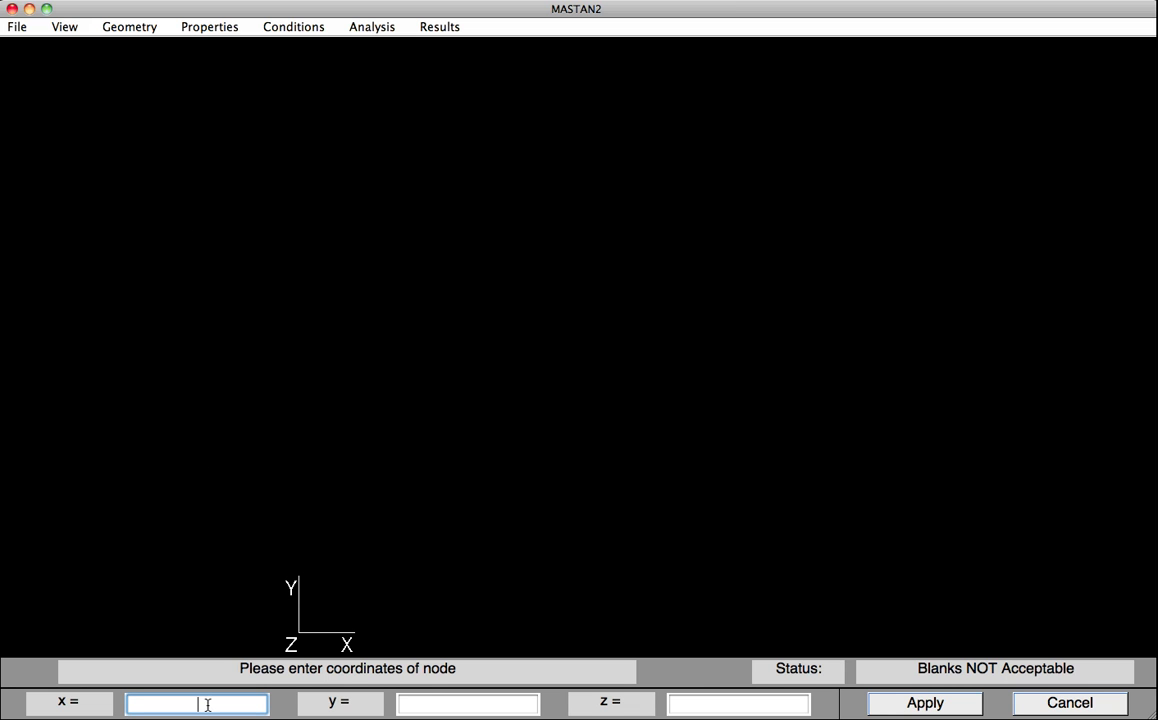
pyautogui.write('0')
pyautogui.click(447, 704)
pyautogui.write('0')
pyautogui.click(750, 706)
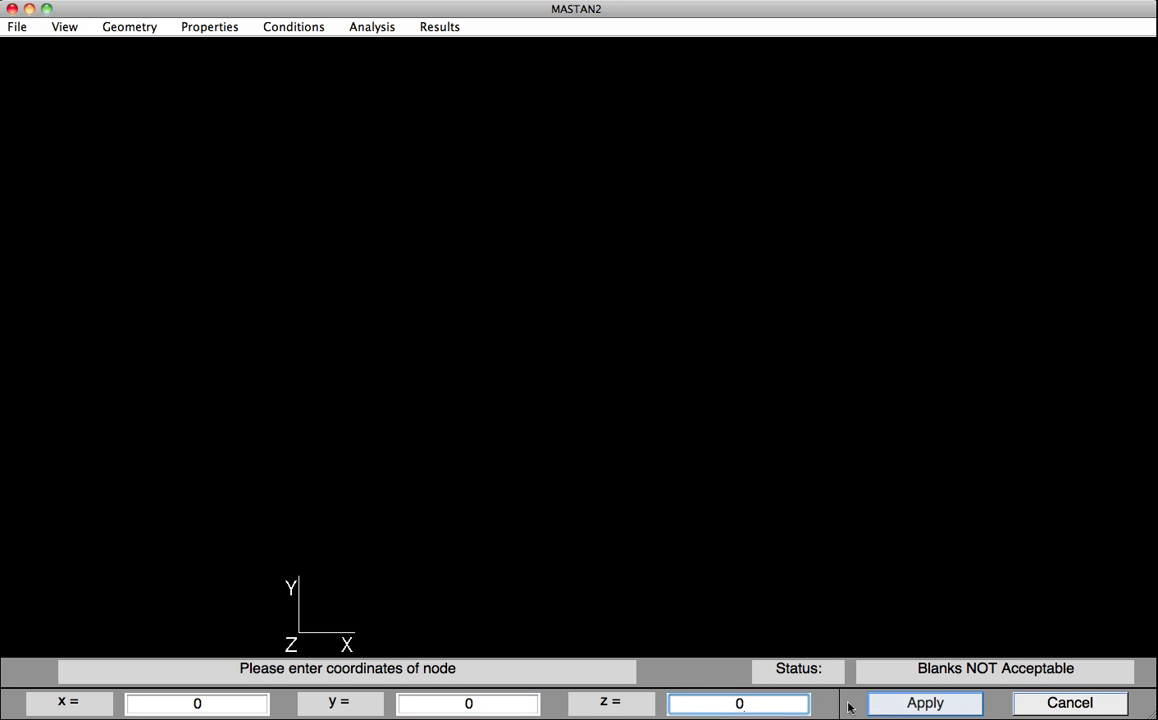
pyautogui.click(890, 705)
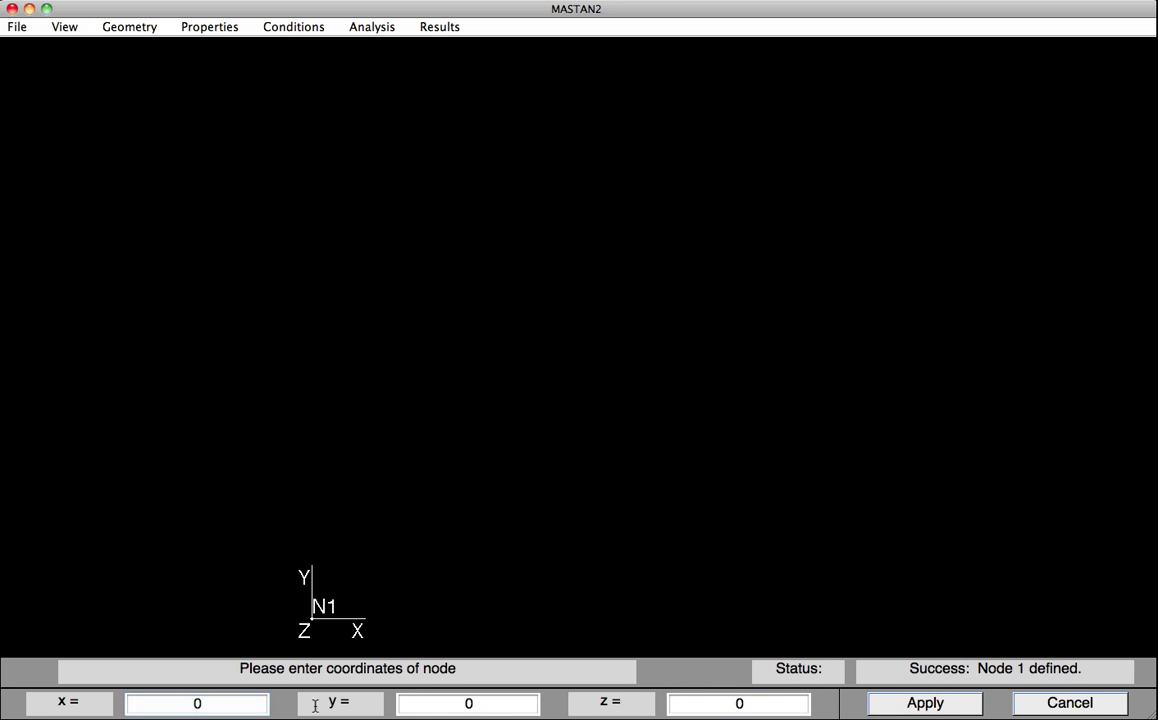
# Define two more nodes on the X axis at x = 144.0 and x = 216.
pyautogui.click(174, 705)
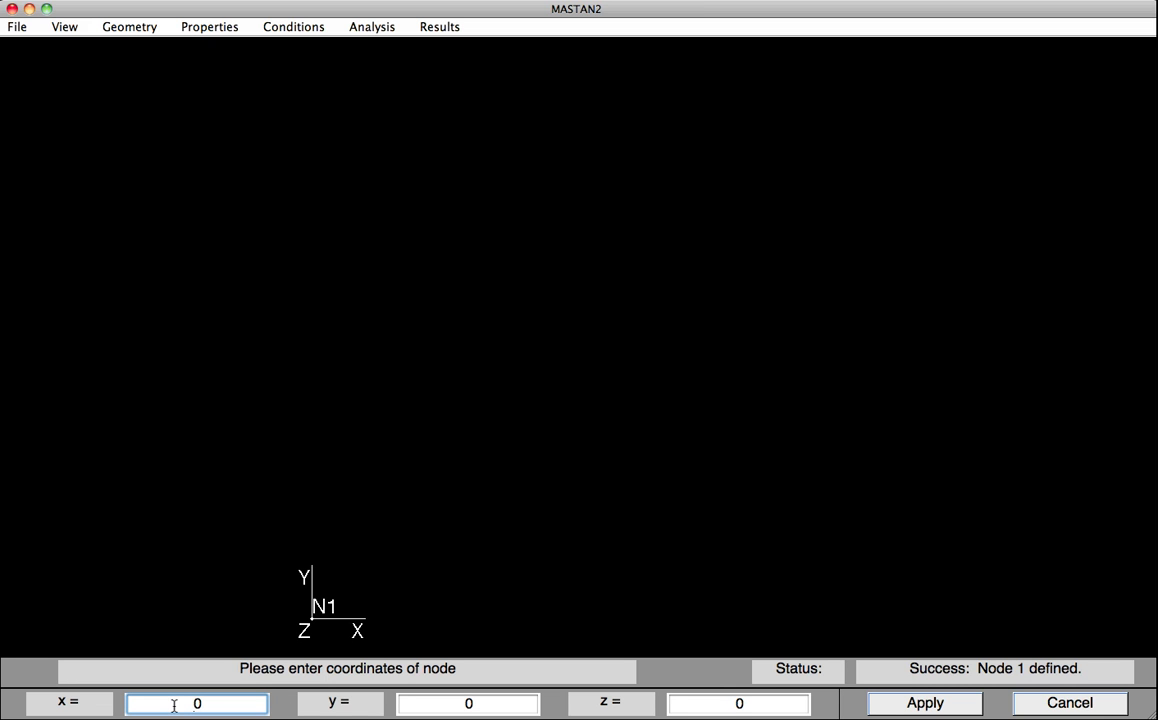
pyautogui.write('144.')
pyautogui.click(921, 703)
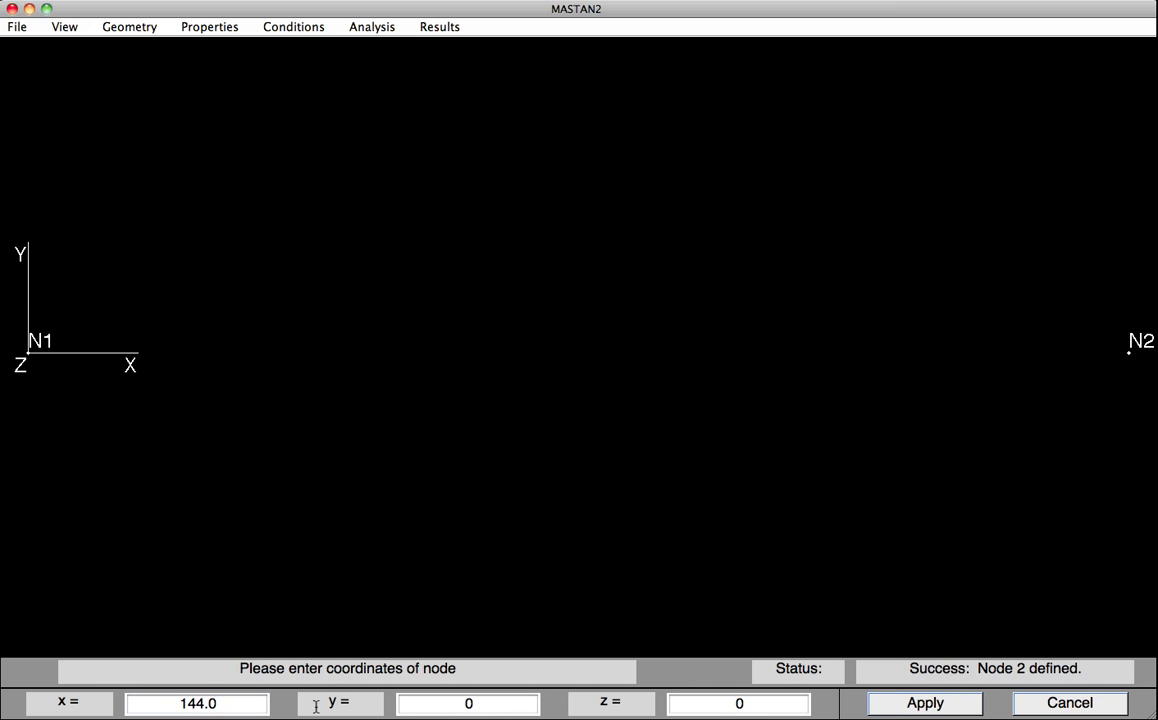
pyautogui.moveTo(241, 709); pyautogui.dragTo(170, 687)
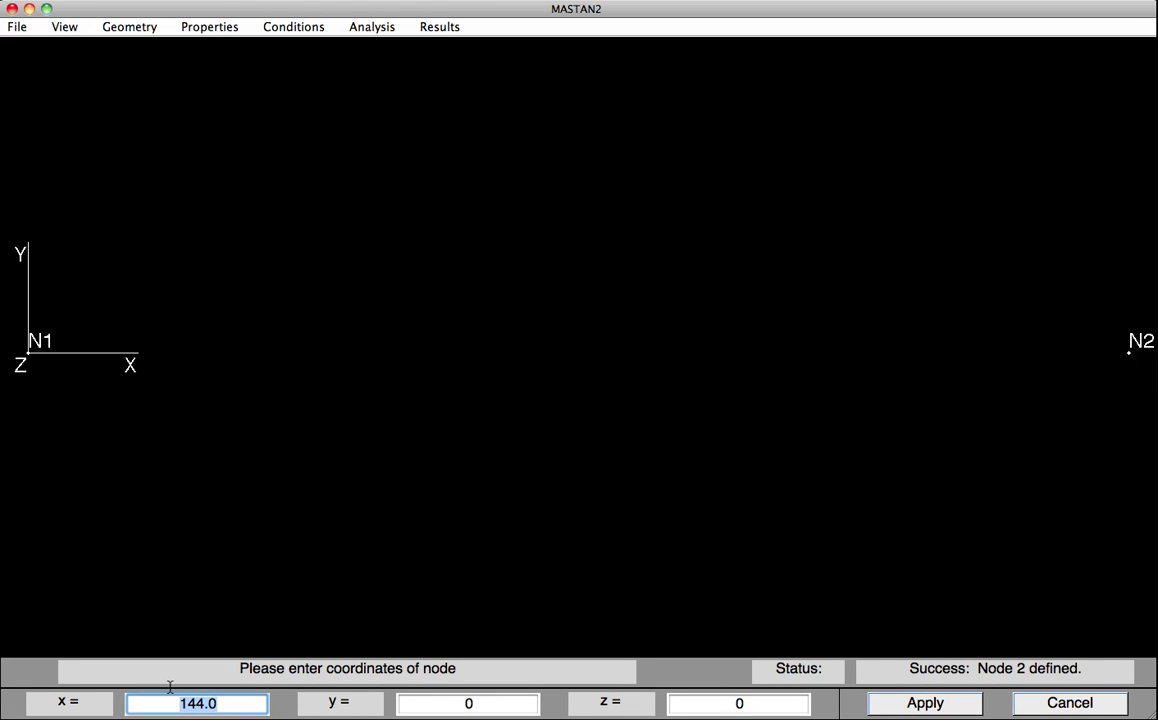
pyautogui.write('216')
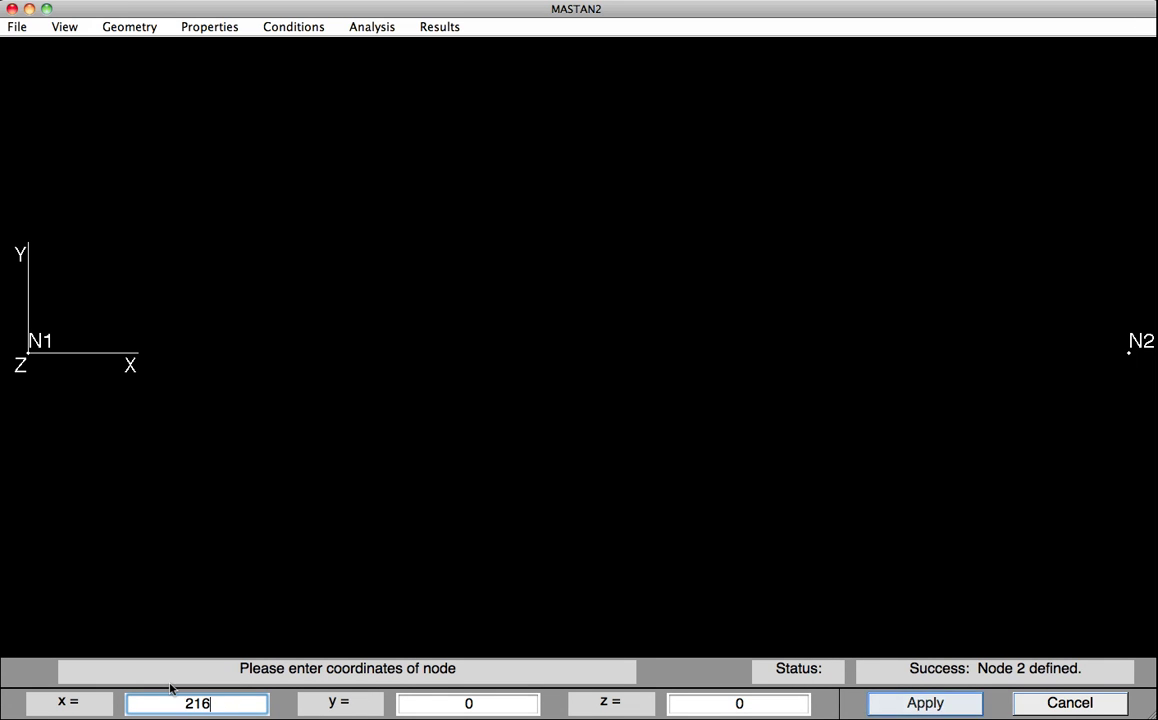
pyautogui.click(926, 702)
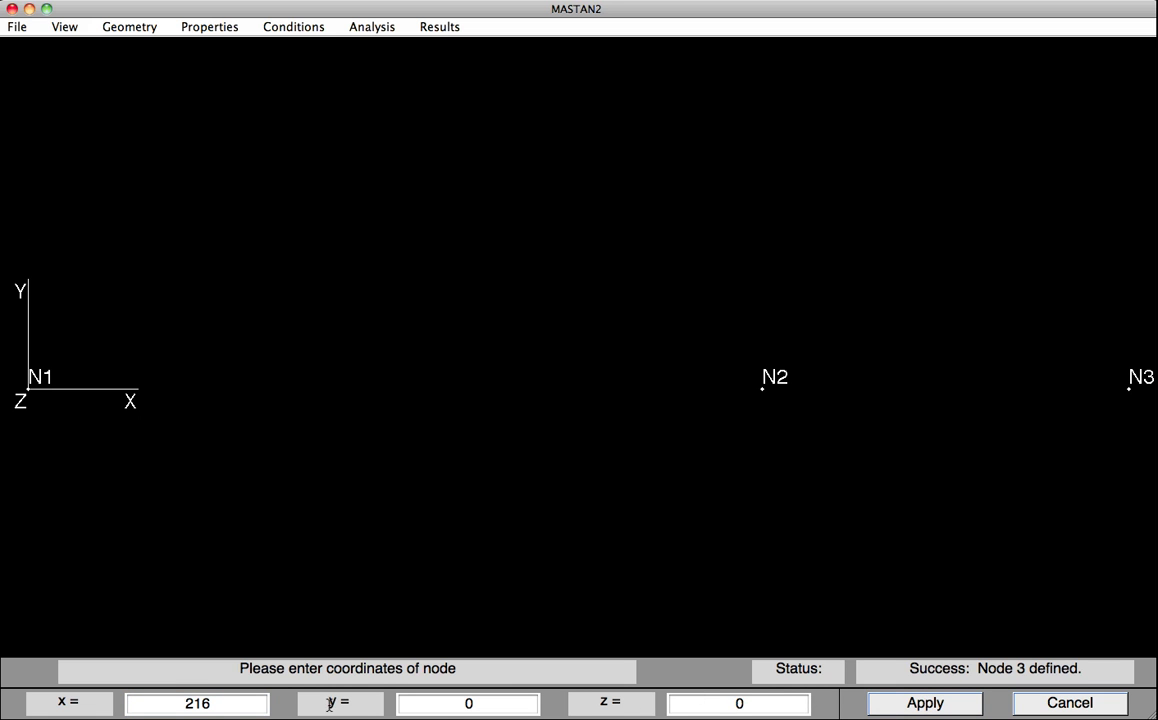
# Define two further nodes along the X axis at x = 360 and x = 468.
pyautogui.moveTo(215, 707); pyautogui.dragTo(176, 704)
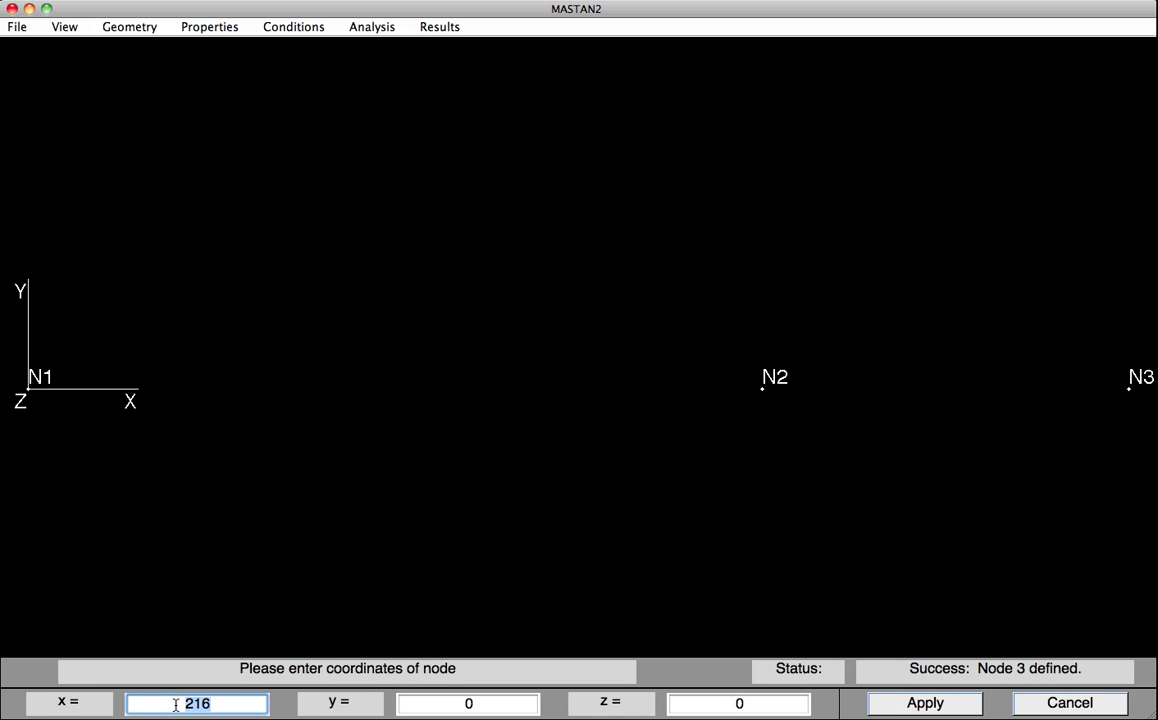
pyautogui.write('360')
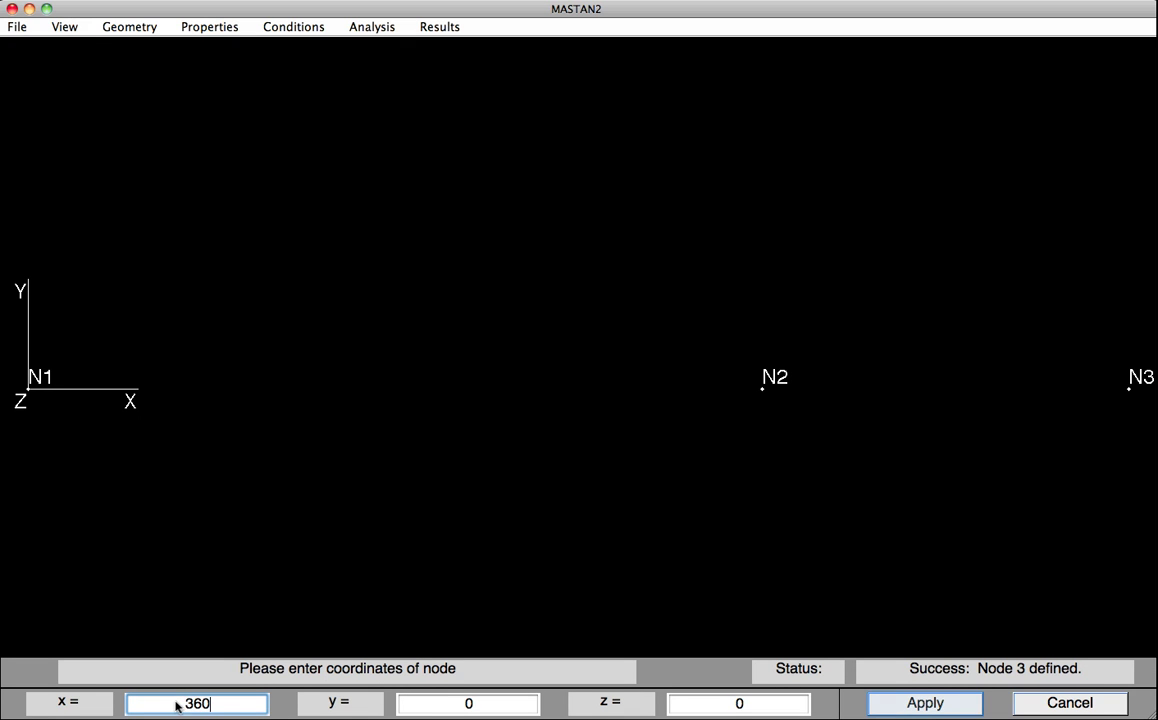
pyautogui.click(949, 706)
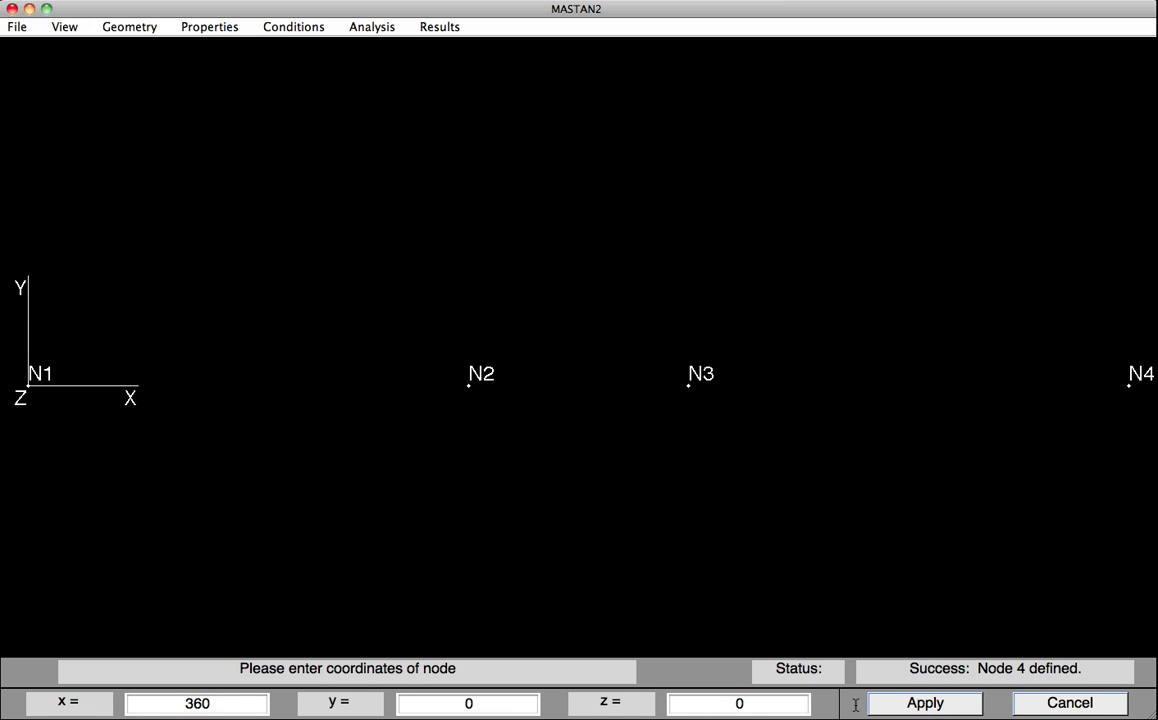
pyautogui.doubleClick(173, 701)
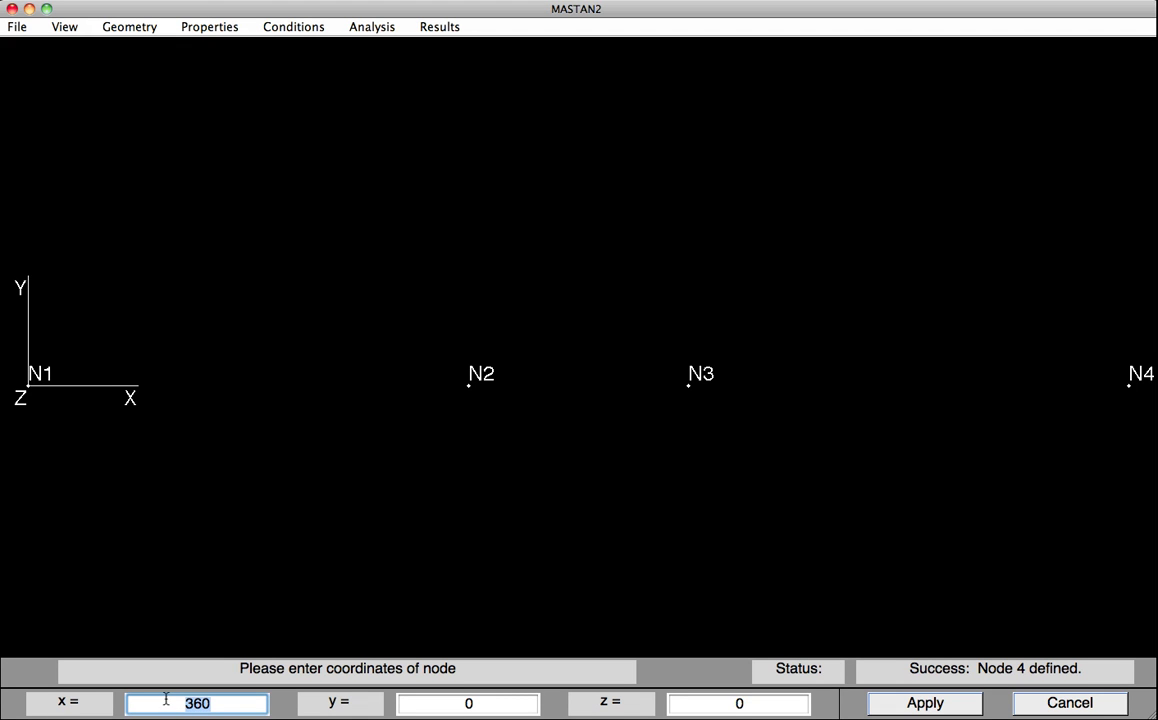
pyautogui.write('468')
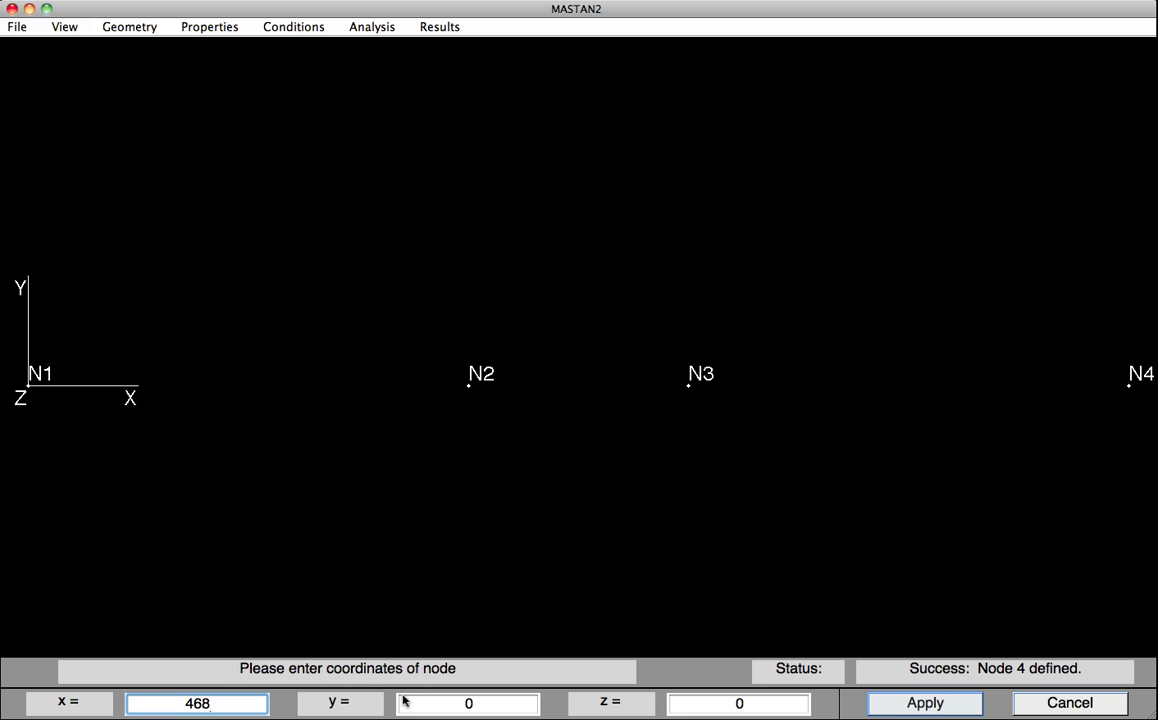
pyautogui.click(897, 705)
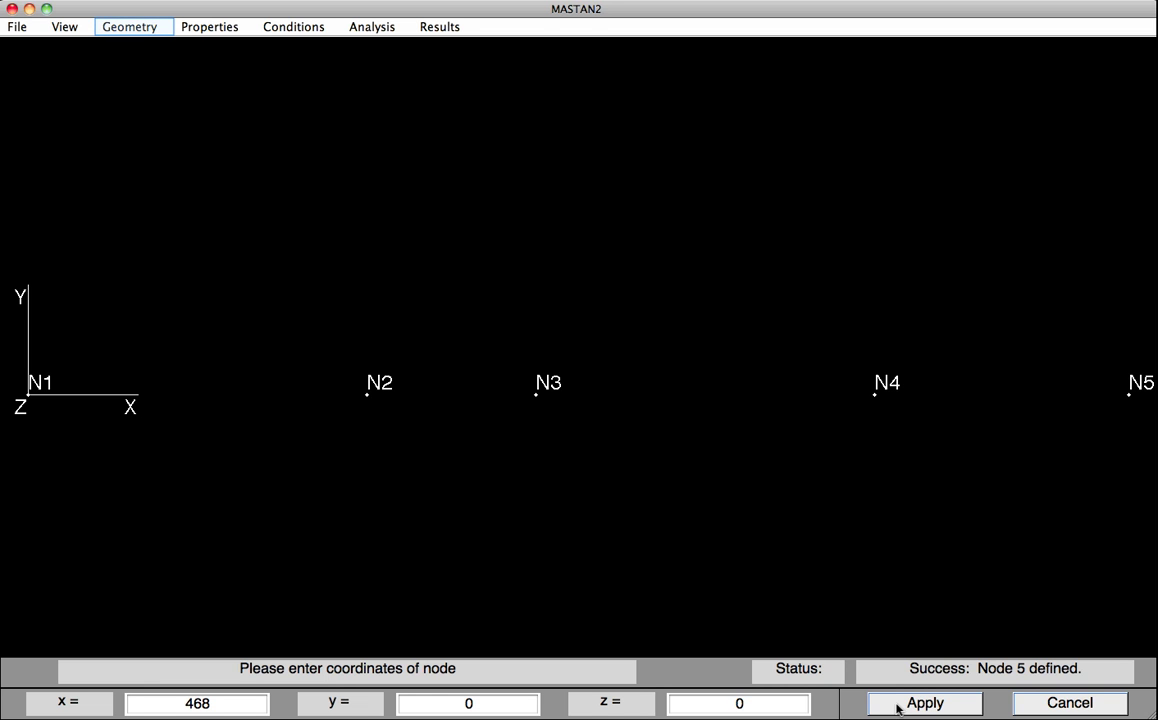
# Define beam elements from node N1 to N2 and from N2 to N3.
pyautogui.click(131, 32)
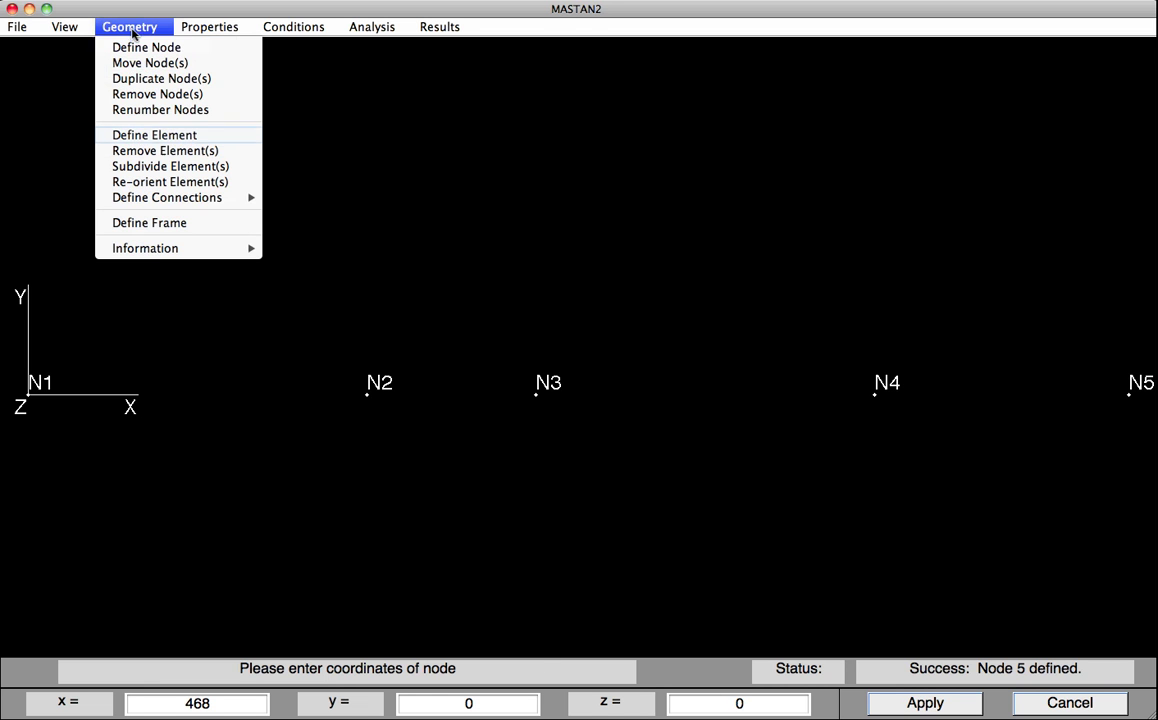
pyautogui.click(138, 138)
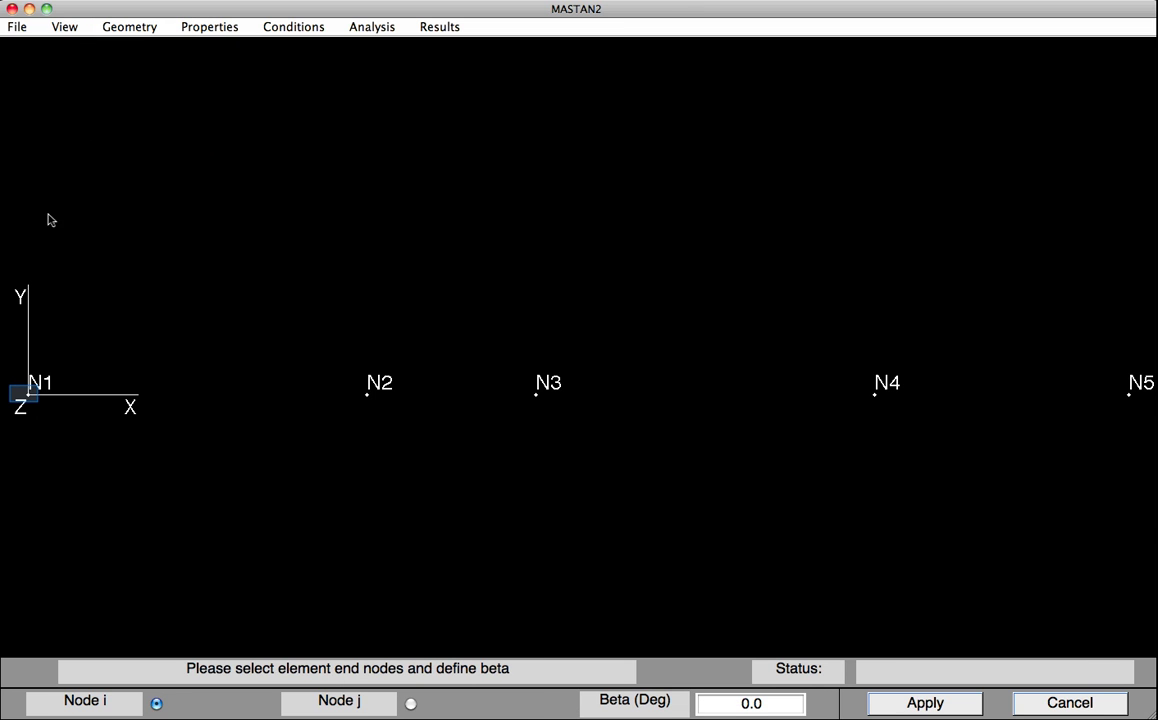
pyautogui.click(28, 395)
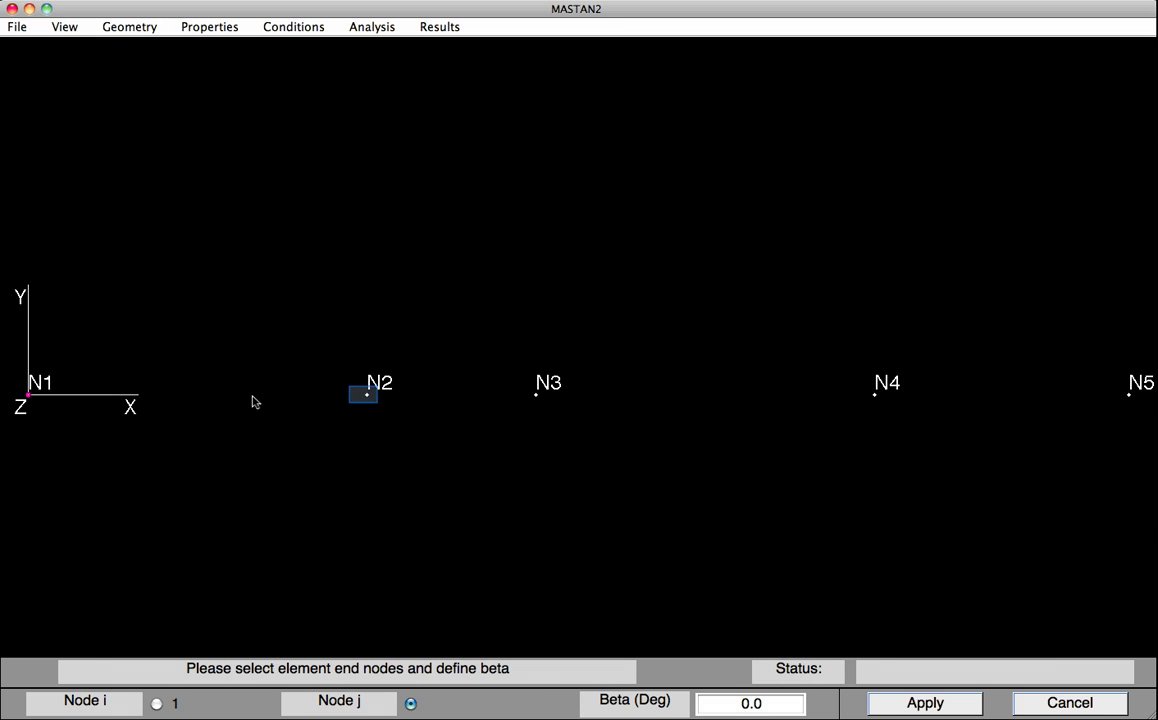
pyautogui.click(366, 395)
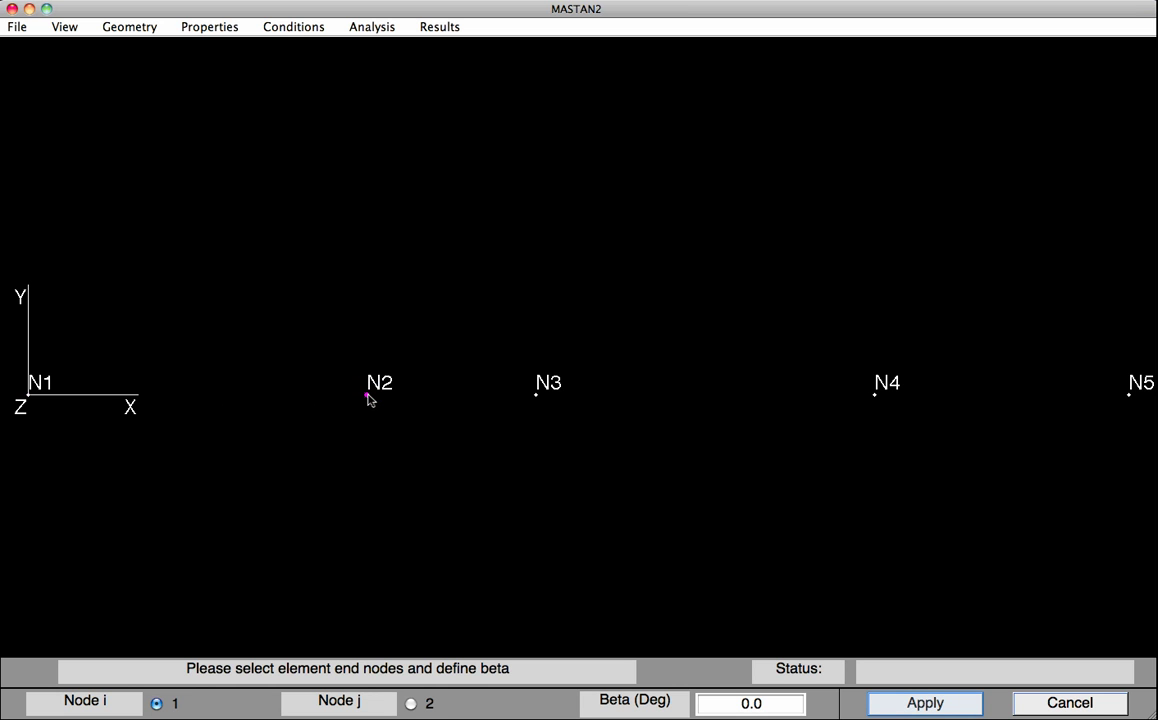
pyautogui.click(890, 704)
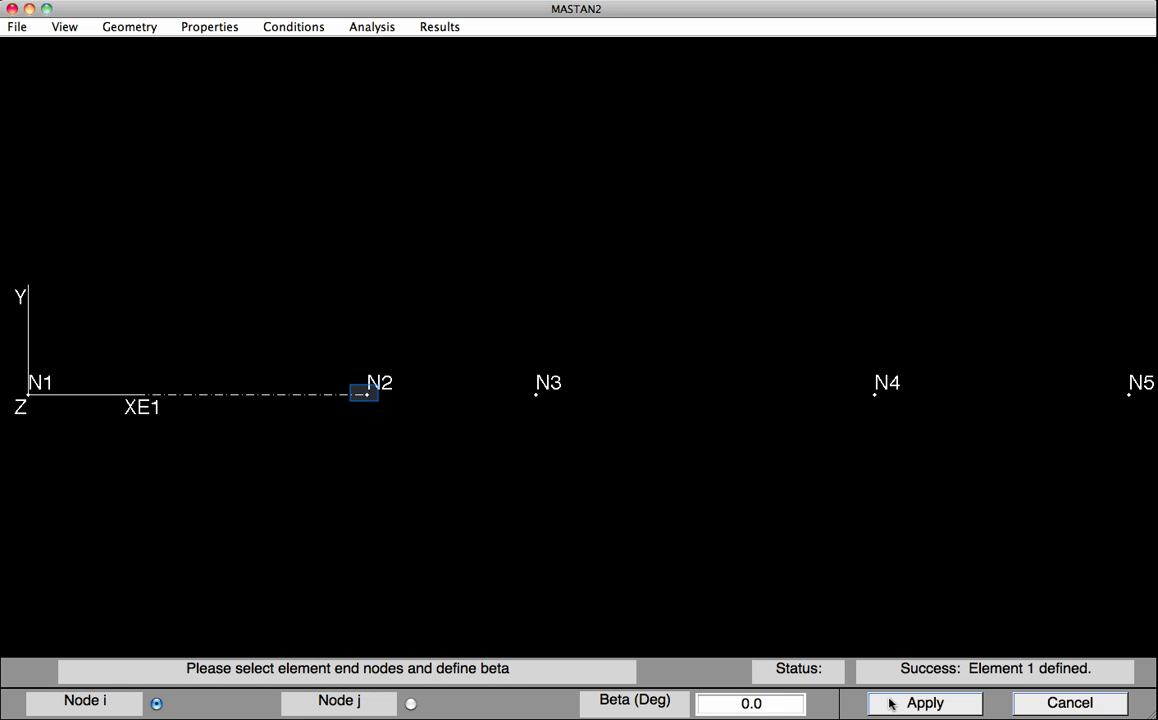
pyautogui.click(368, 397)
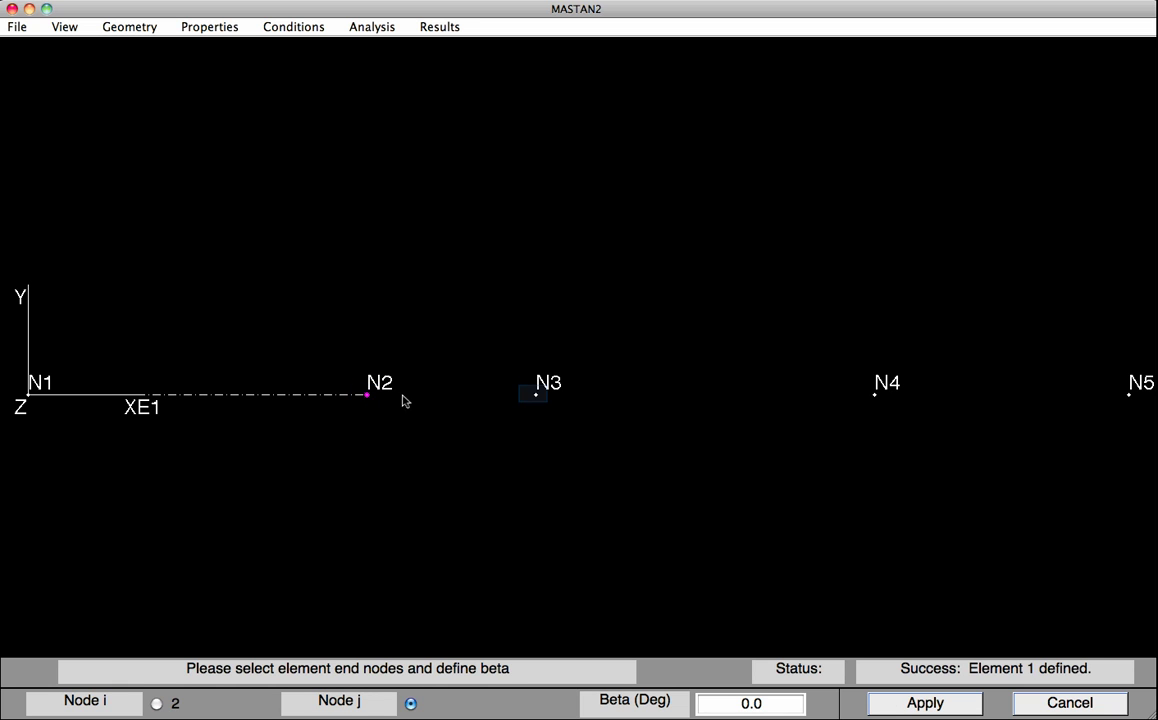
pyautogui.click(536, 396)
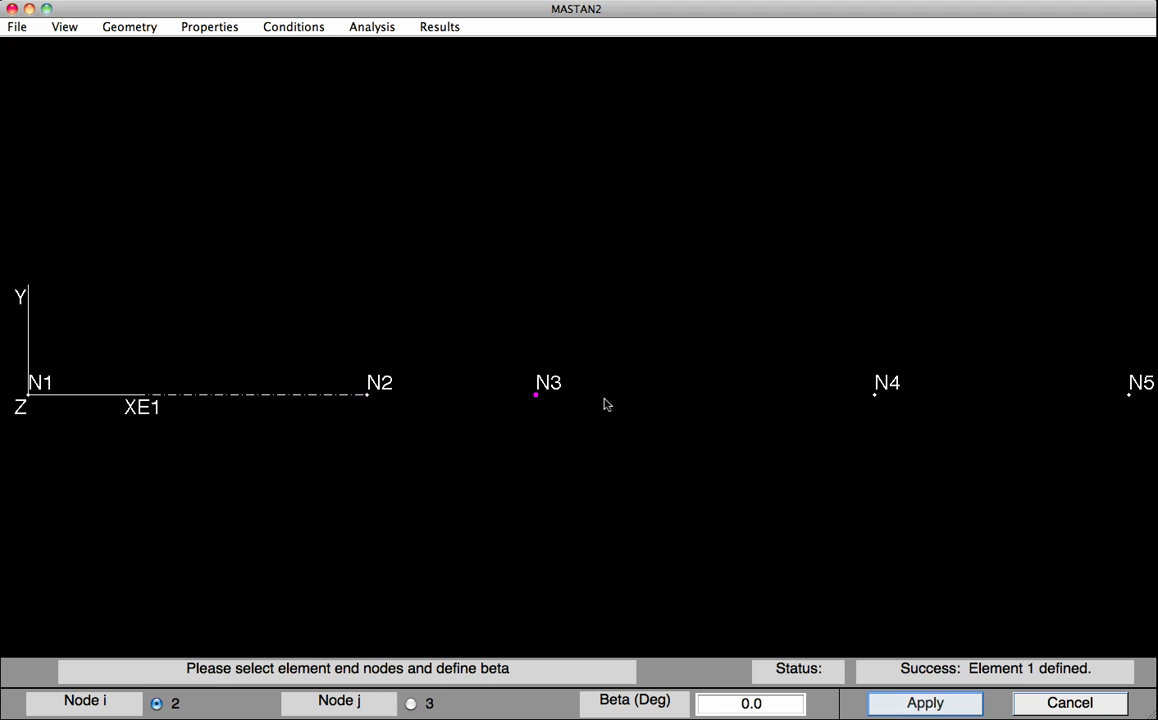
pyautogui.click(888, 701)
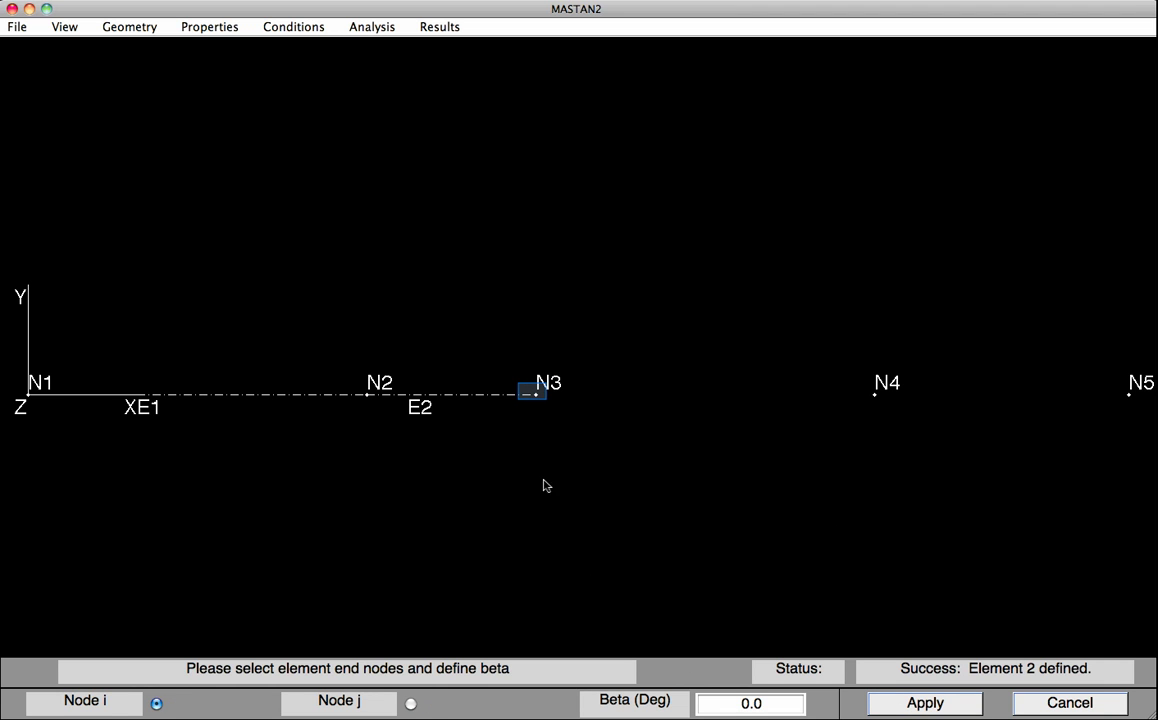
# Define beam elements from node N3 to N4 and from N4 to N5.
pyautogui.click(537, 398)
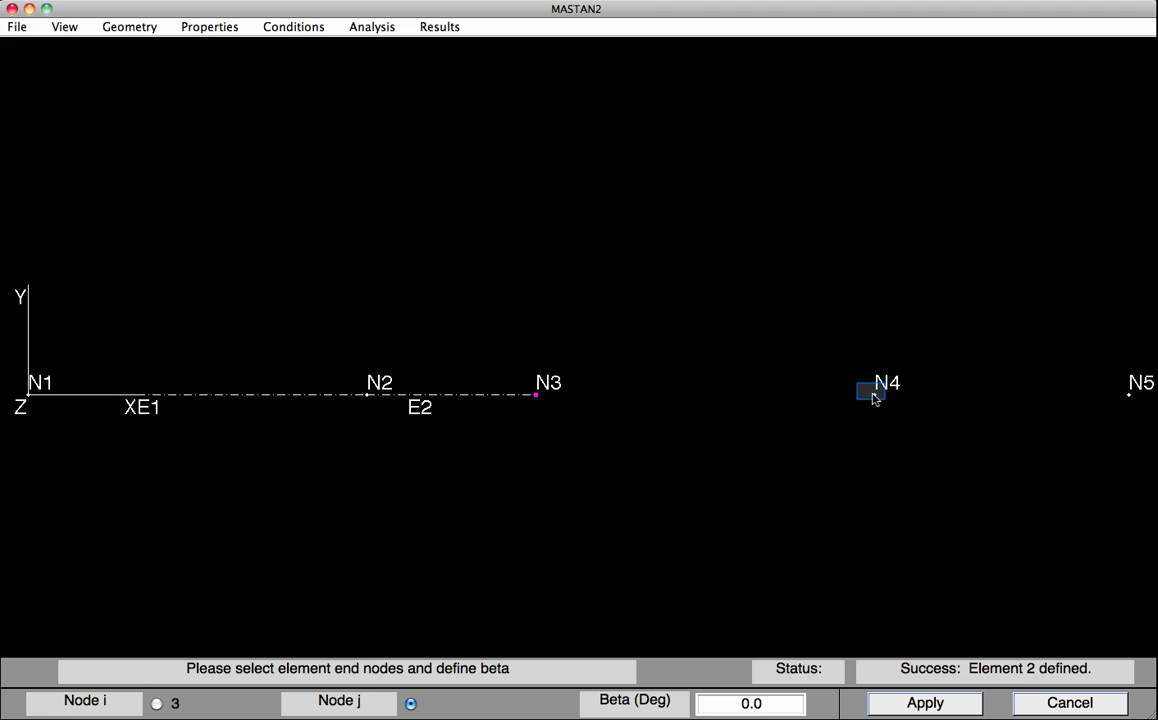
pyautogui.click(874, 396)
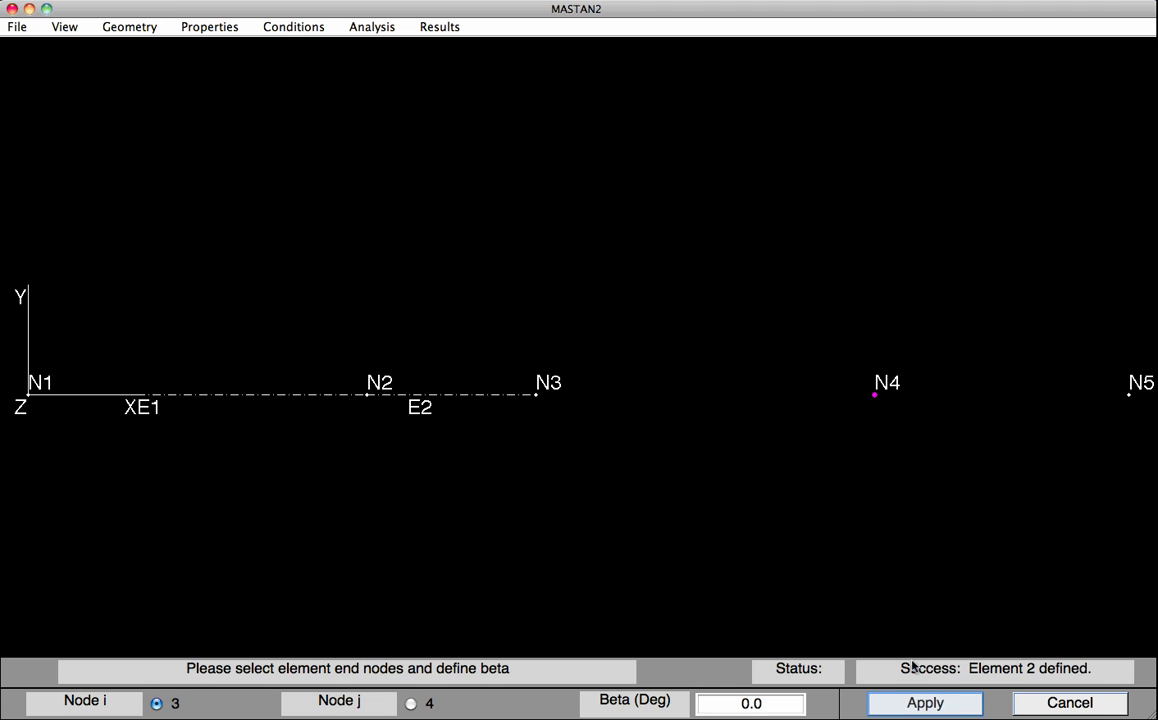
pyautogui.click(914, 703)
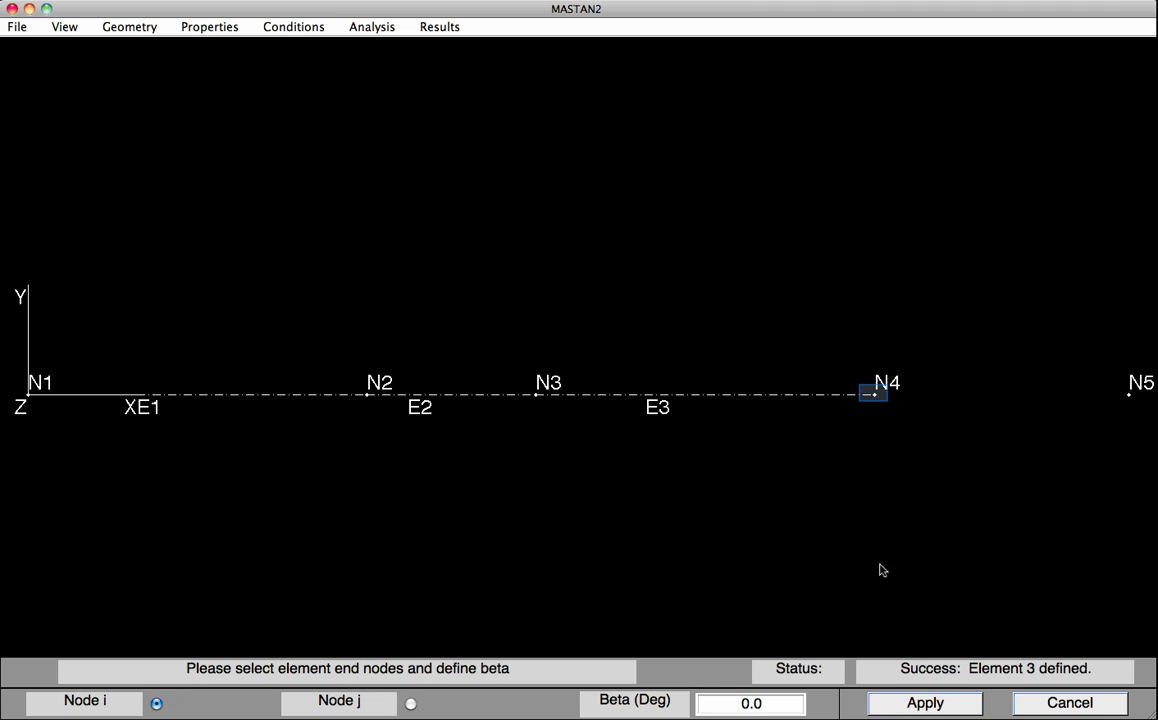
pyautogui.click(875, 396)
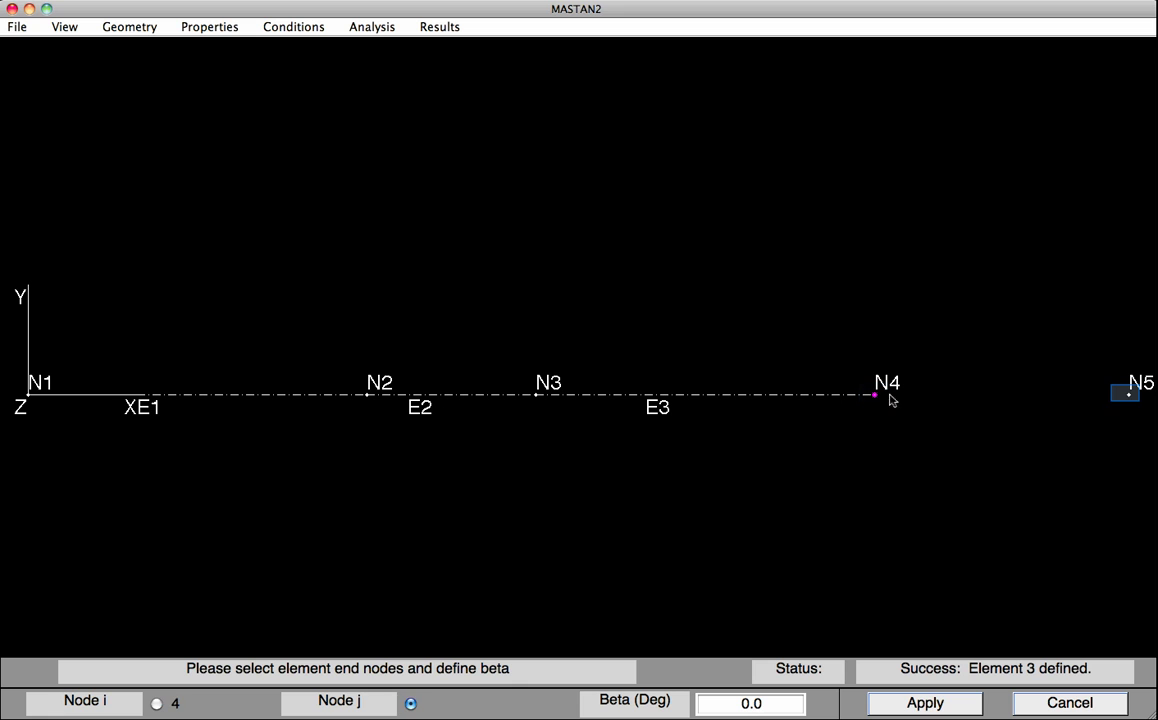
pyautogui.click(1129, 395)
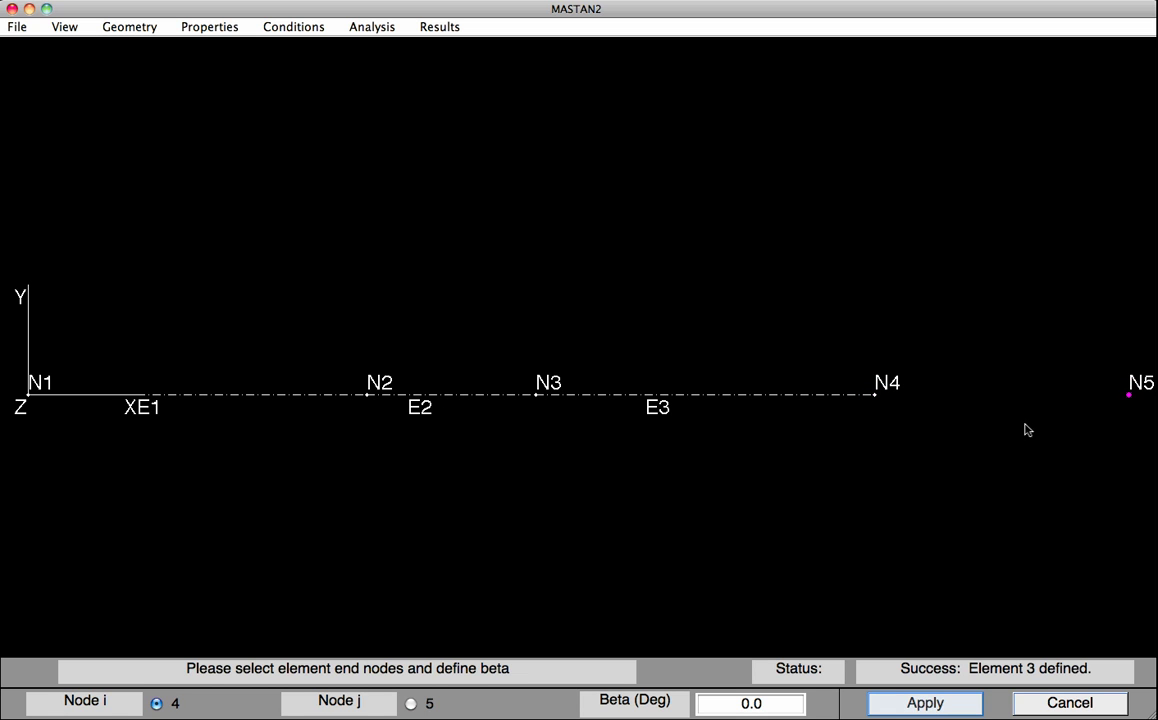
pyautogui.click(929, 703)
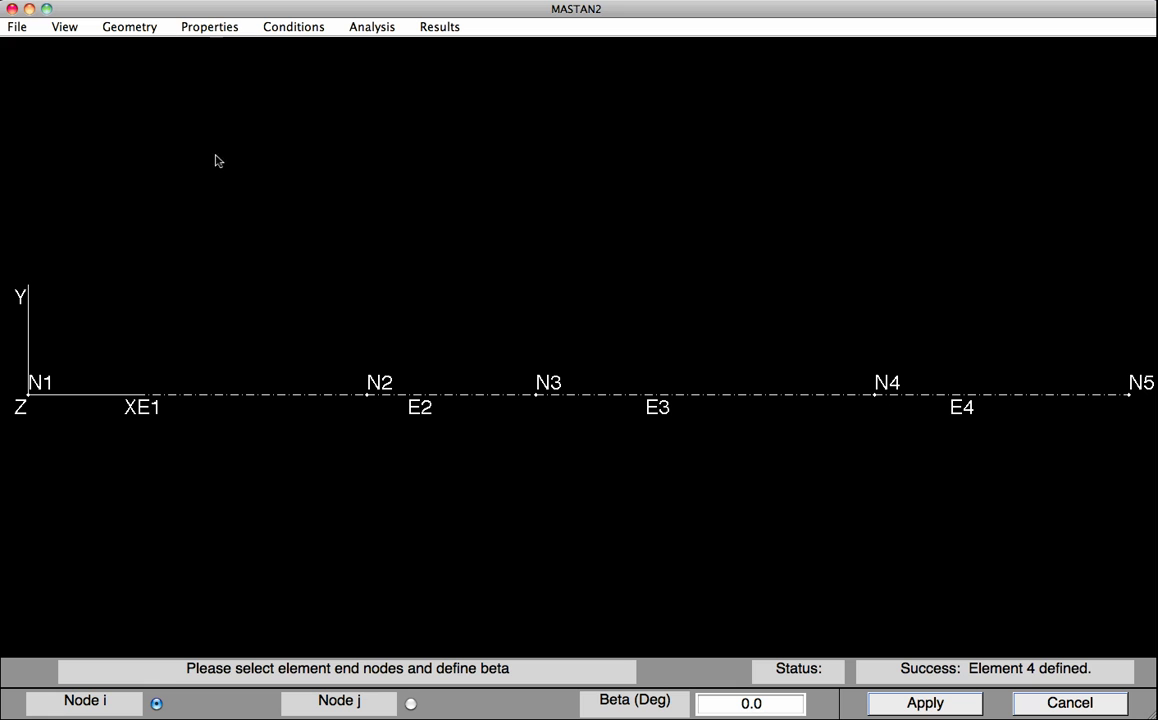
# Define Section 1 as the W27X84 shape from the AISC (in) section database.
pyautogui.click(206, 28)
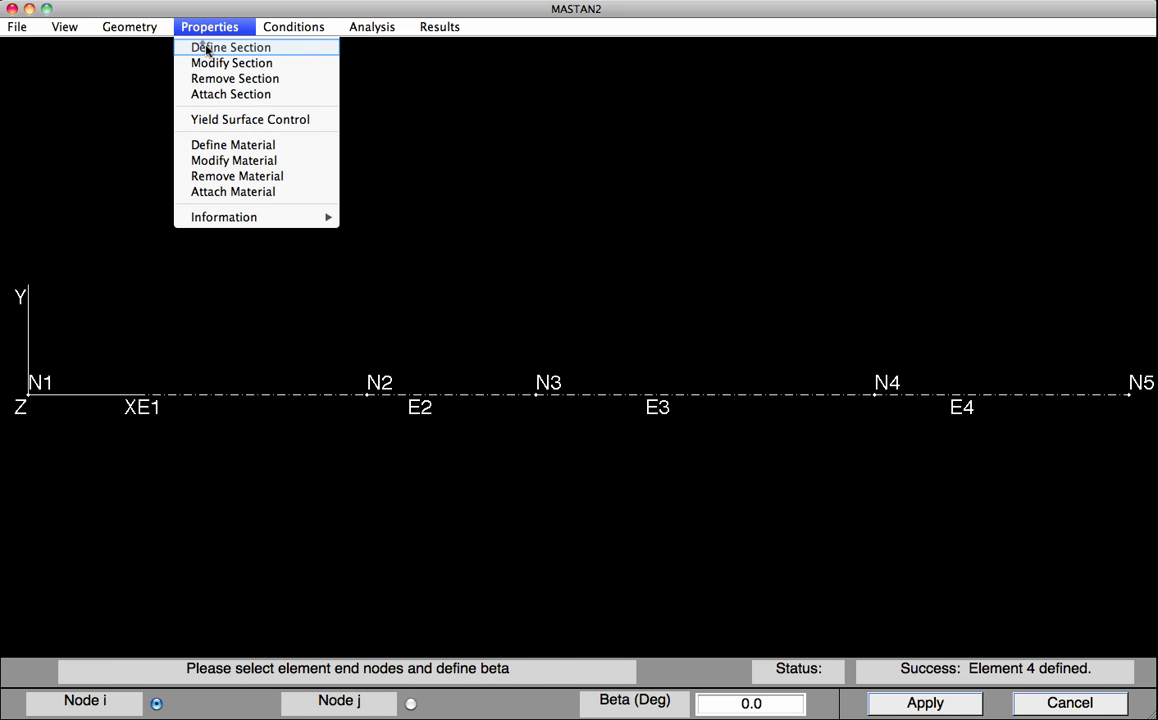
pyautogui.click(207, 48)
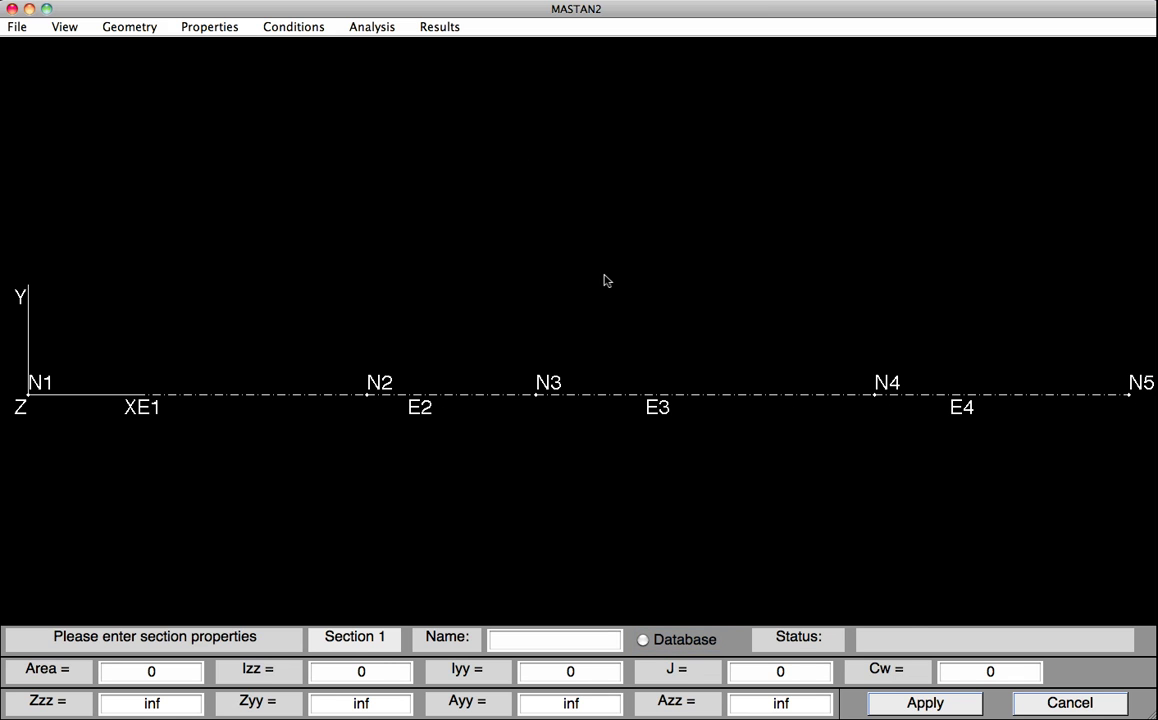
pyautogui.click(673, 645)
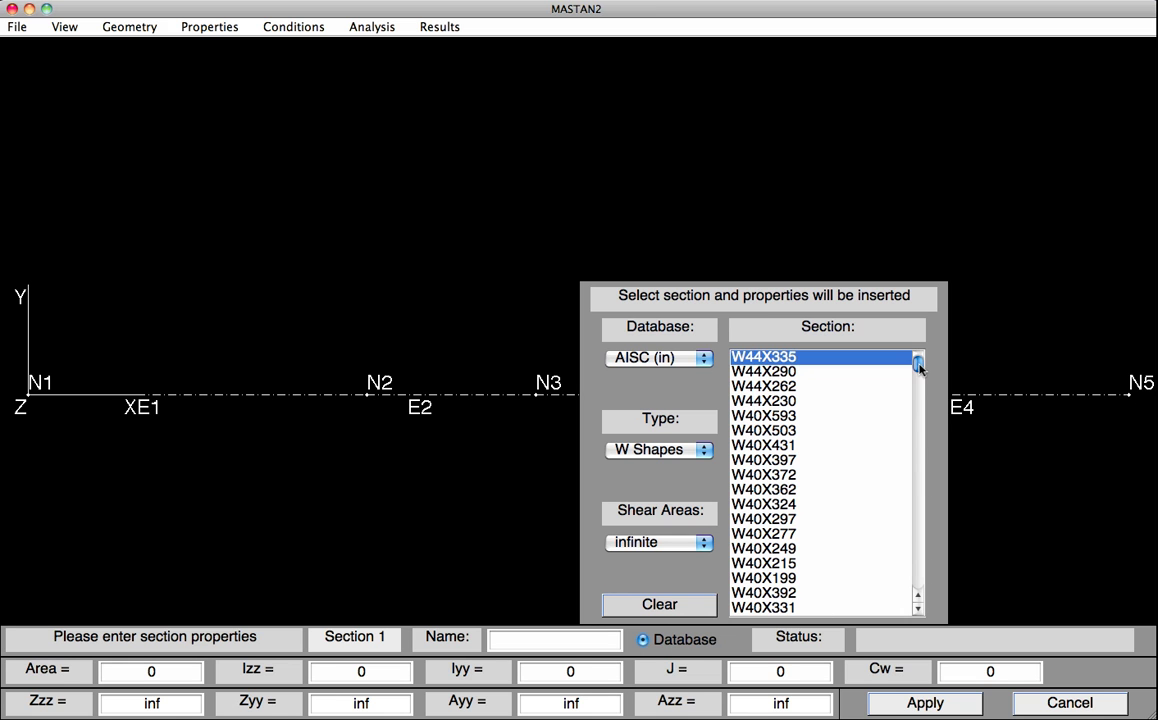
pyautogui.moveTo(916, 364); pyautogui.dragTo(919, 442)
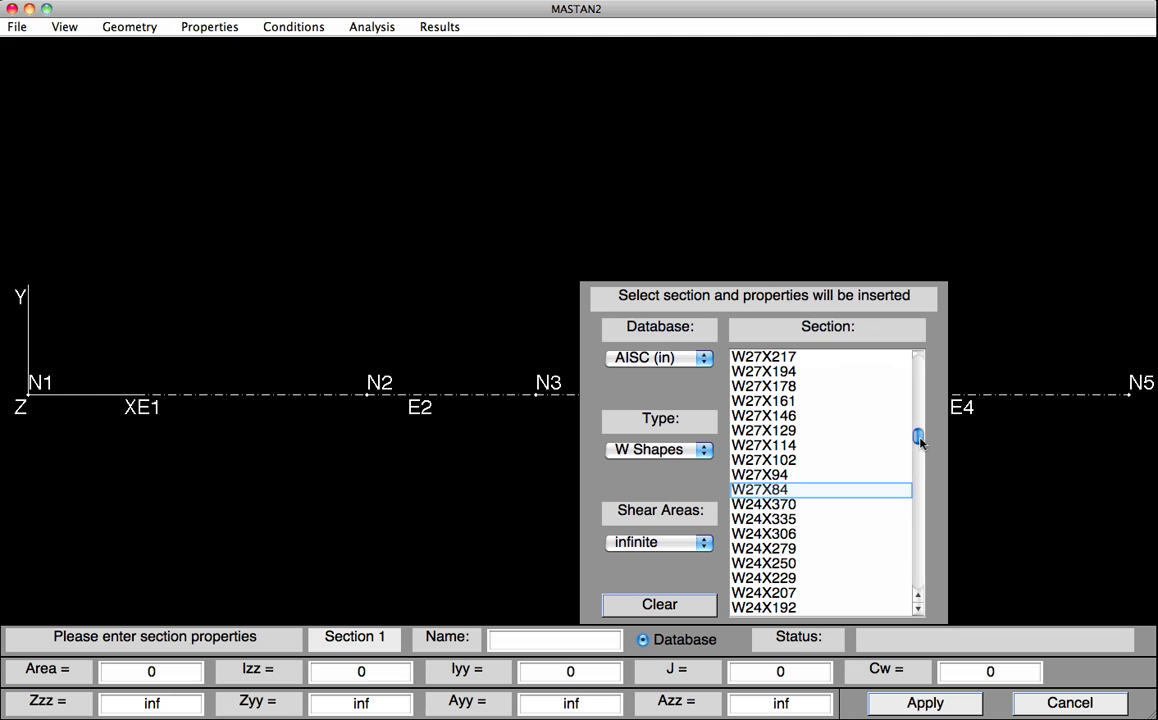
pyautogui.click(775, 490)
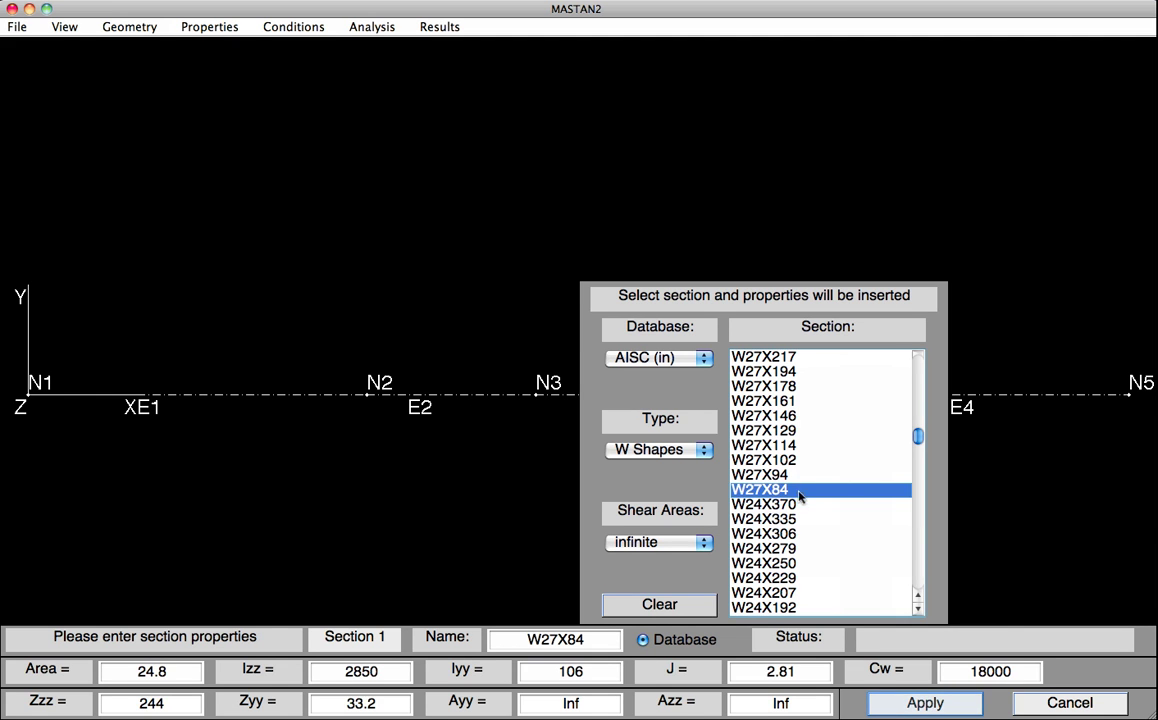
pyautogui.click(900, 704)
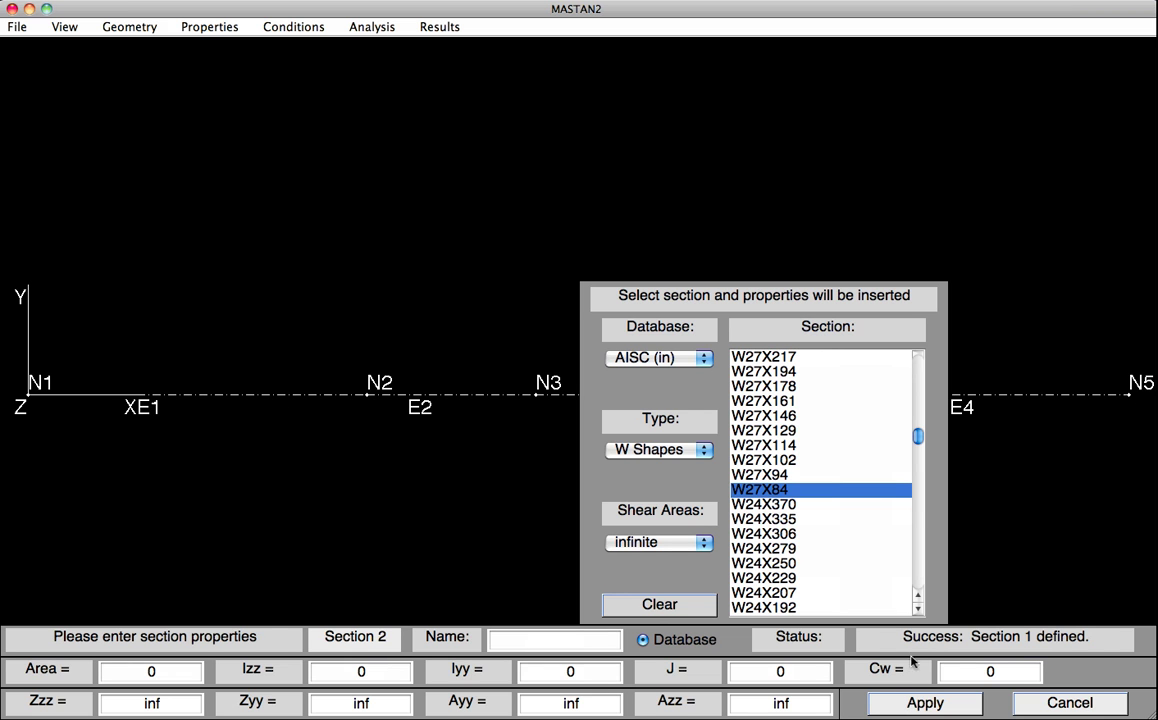
# Define Section 2 as the W16X31 shape from the AISC (in) section database.
pyautogui.moveTo(919, 440); pyautogui.dragTo(921, 496)
pyautogui.click(768, 540)
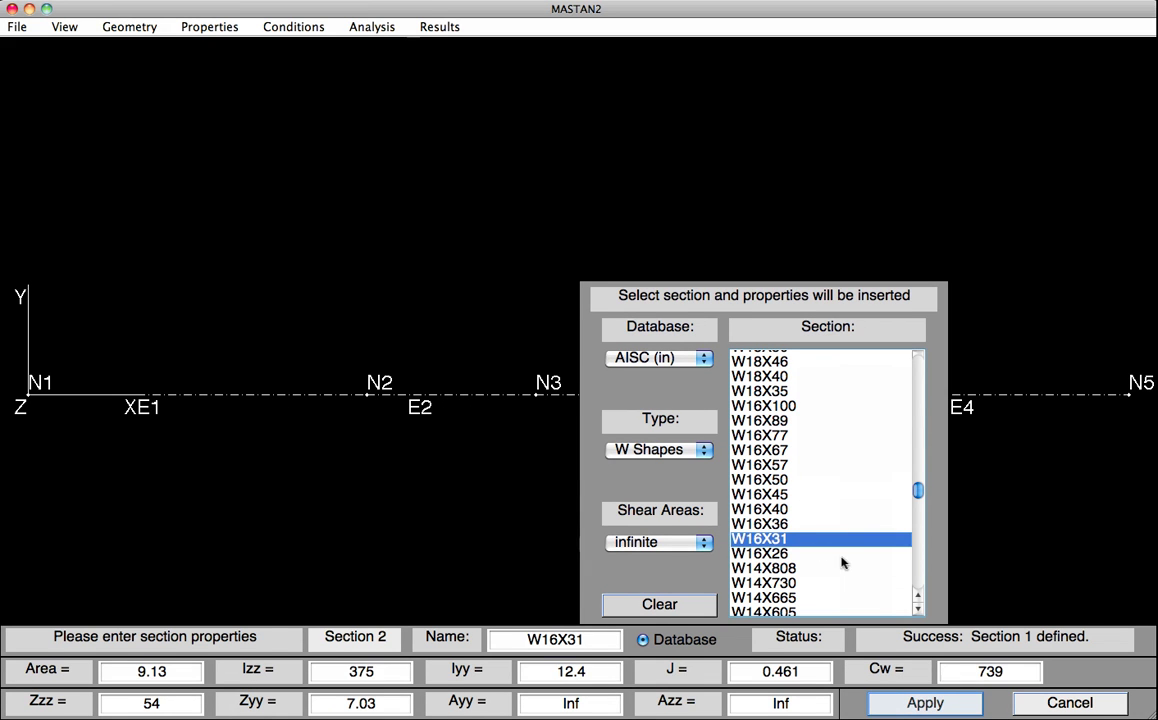
pyautogui.click(898, 705)
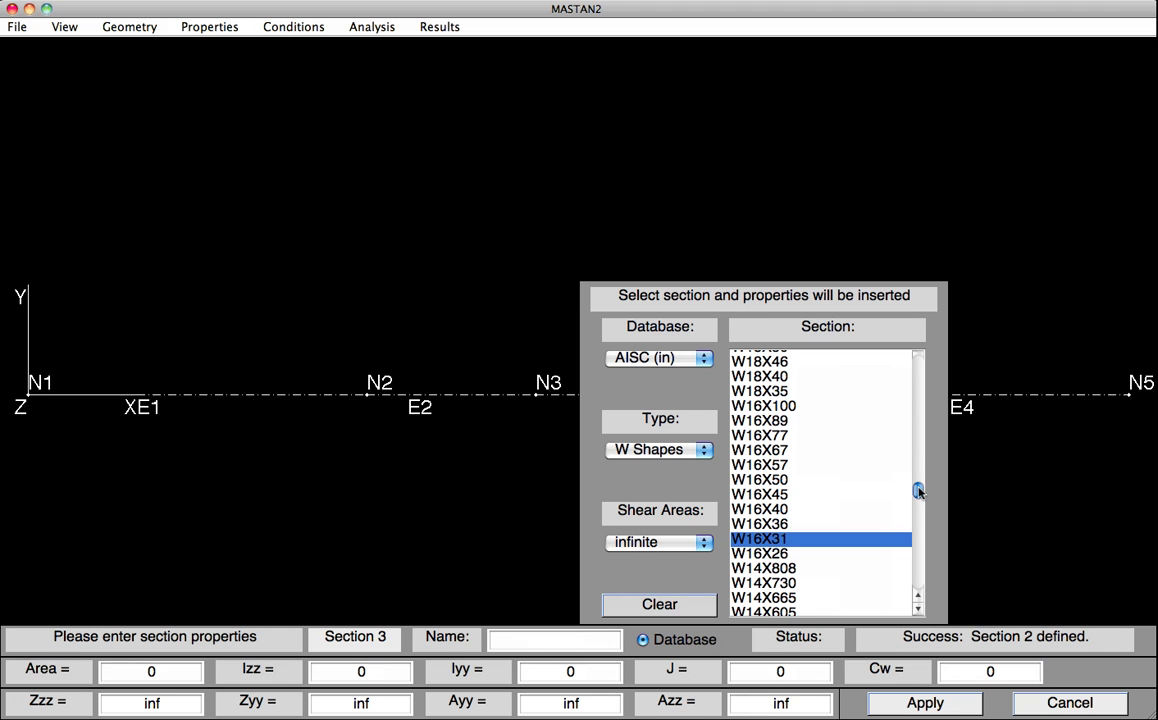
# Define Section 3 as the W18X35 shape from the AISC (in) section database.
pyautogui.moveTo(918, 490); pyautogui.dragTo(919, 487)
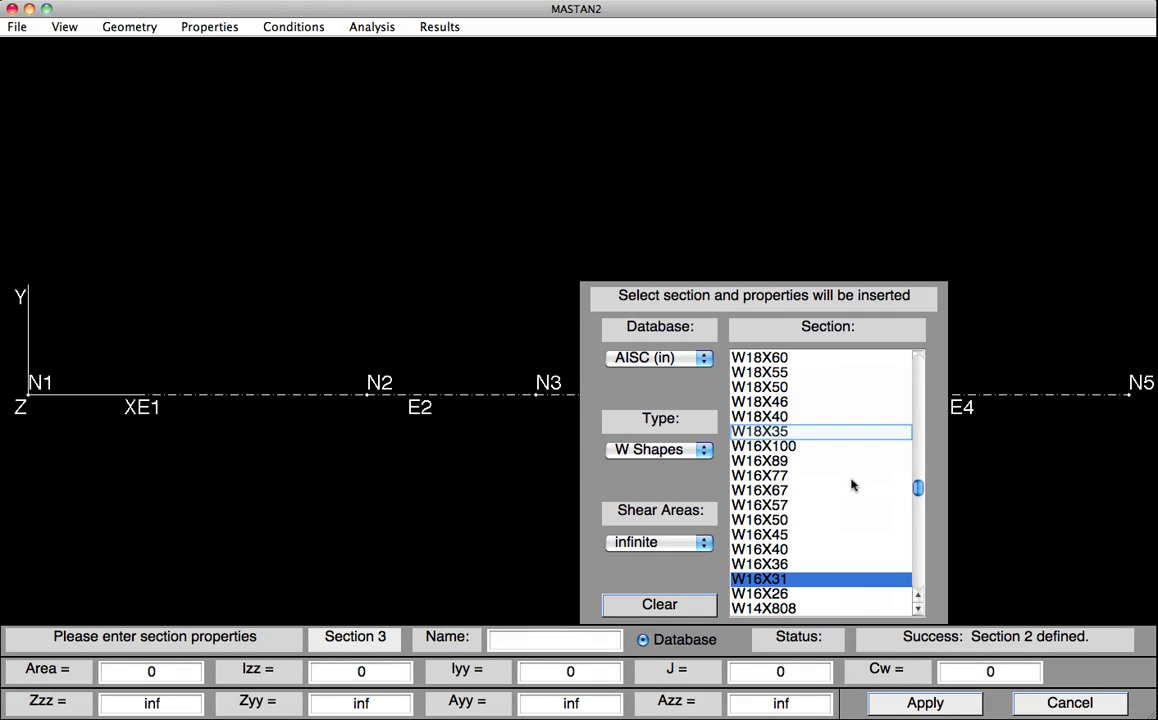
pyautogui.click(790, 432)
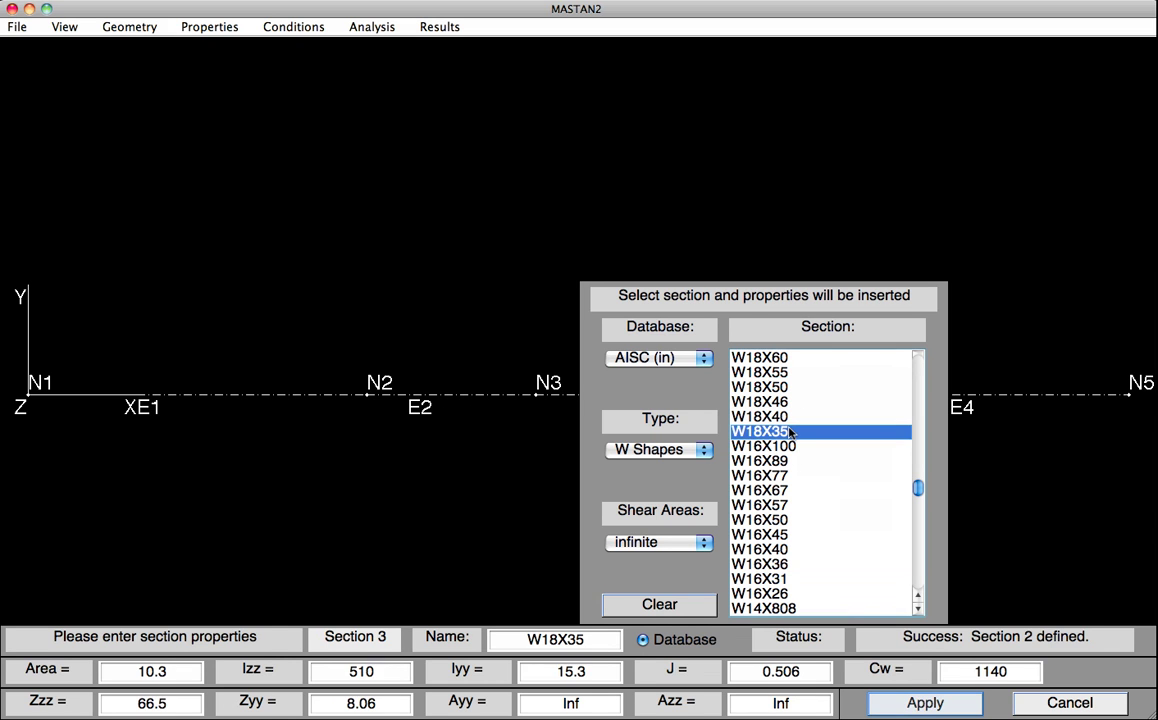
pyautogui.click(912, 703)
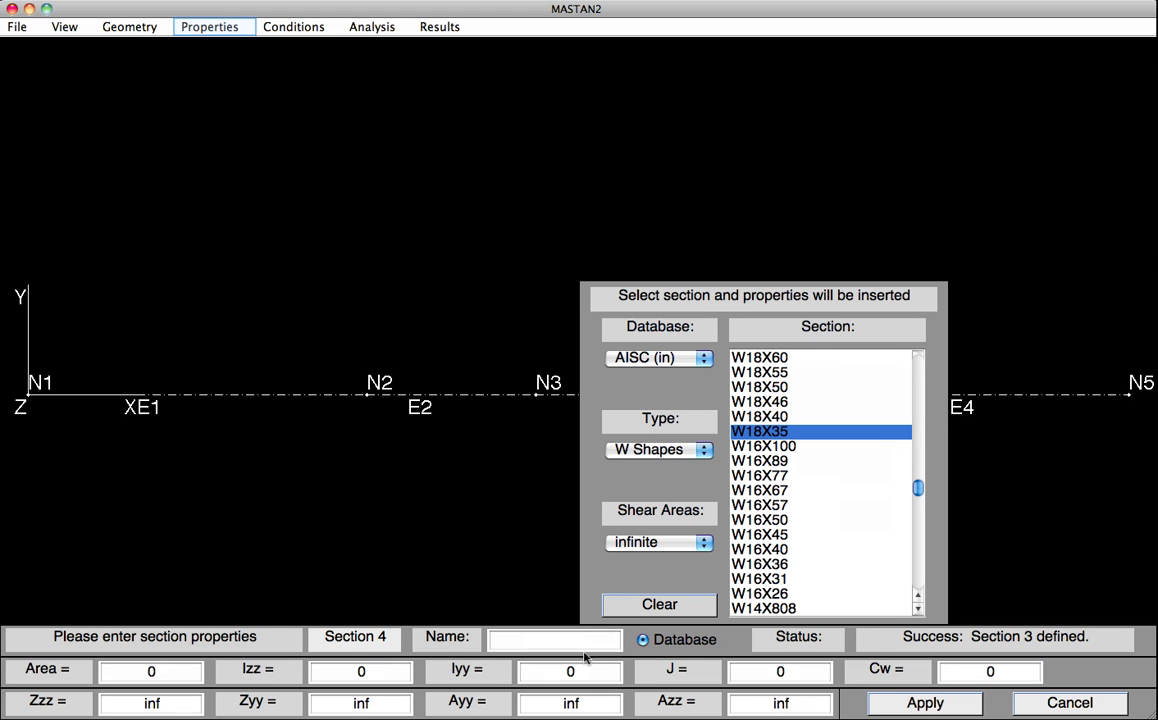
# Attach Section 1 (W27X84) to element E1.
pyautogui.click(205, 27)
pyautogui.click(205, 92)
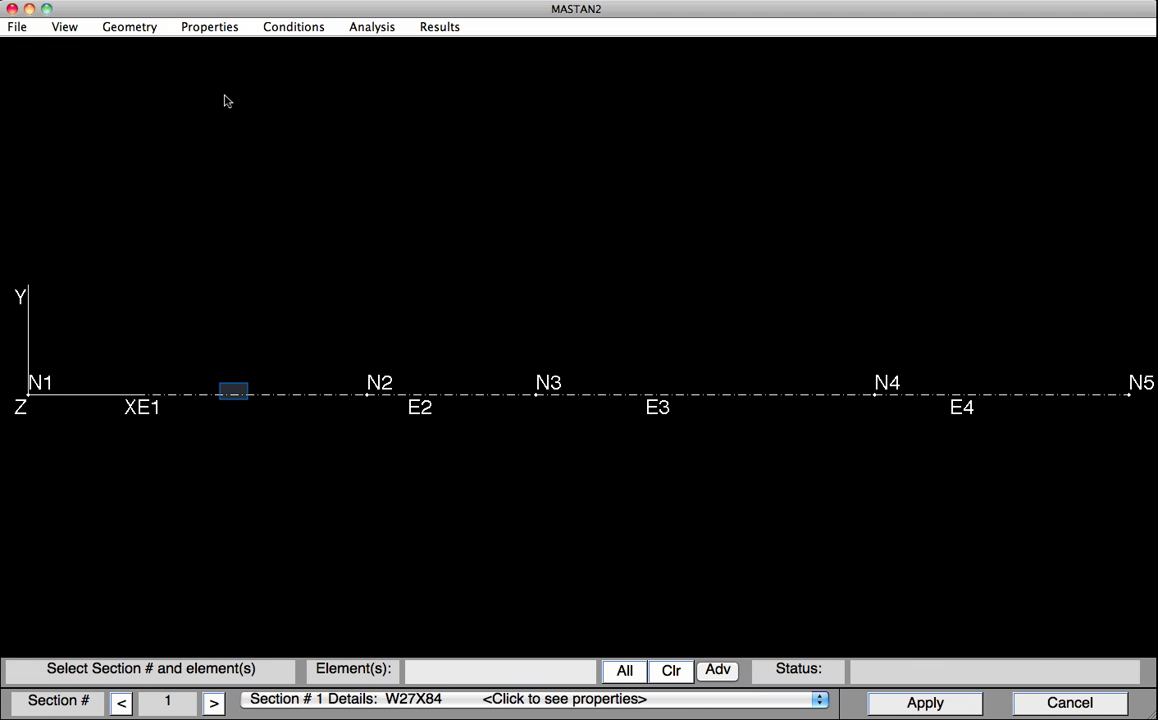
pyautogui.click(238, 399)
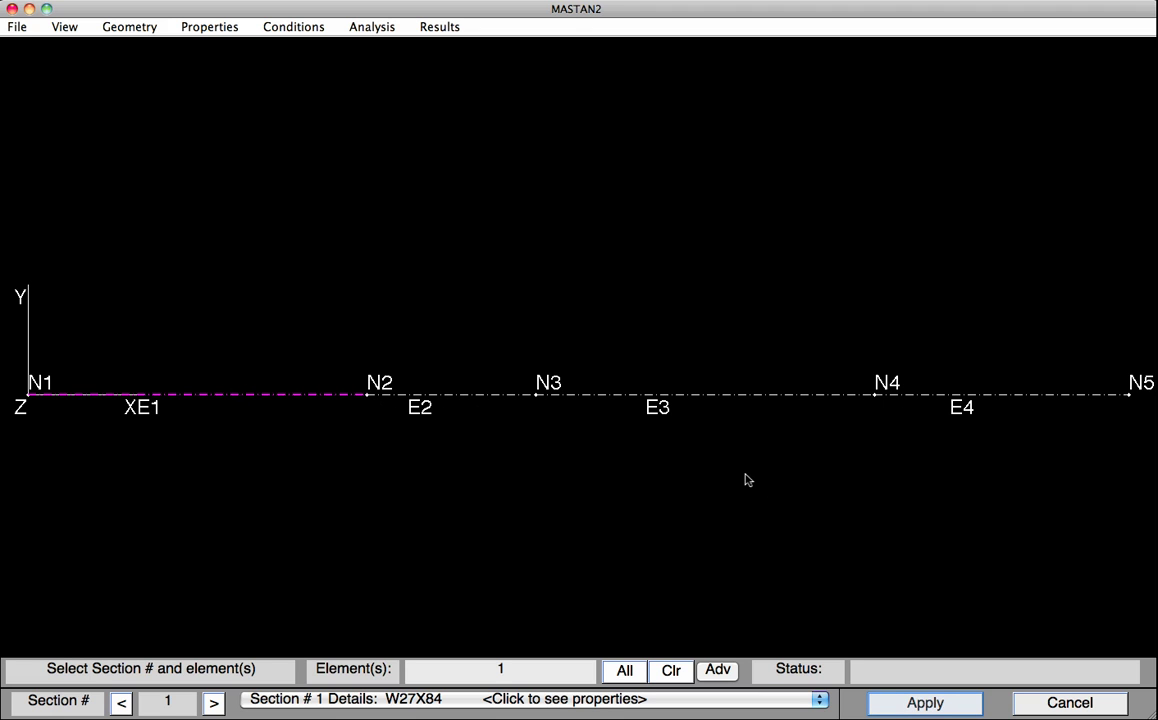
pyautogui.click(871, 702)
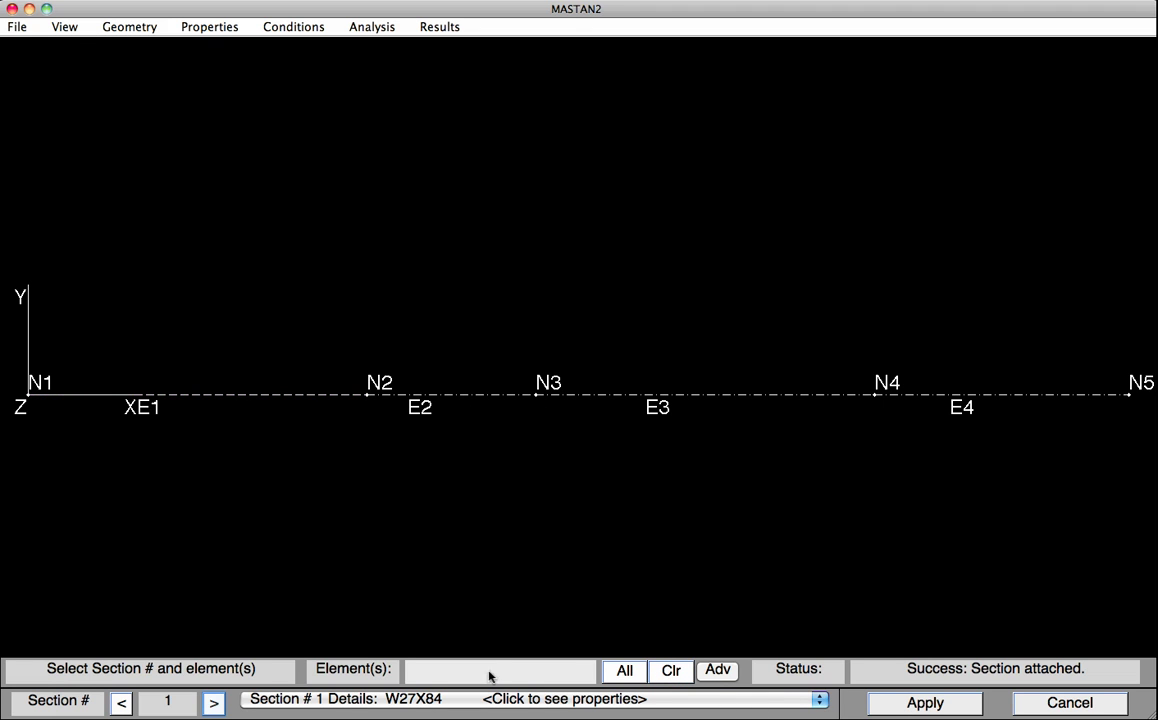
# Attach Section 2 (W16X31) to elements E2 and E3.
pyautogui.click(212, 704)
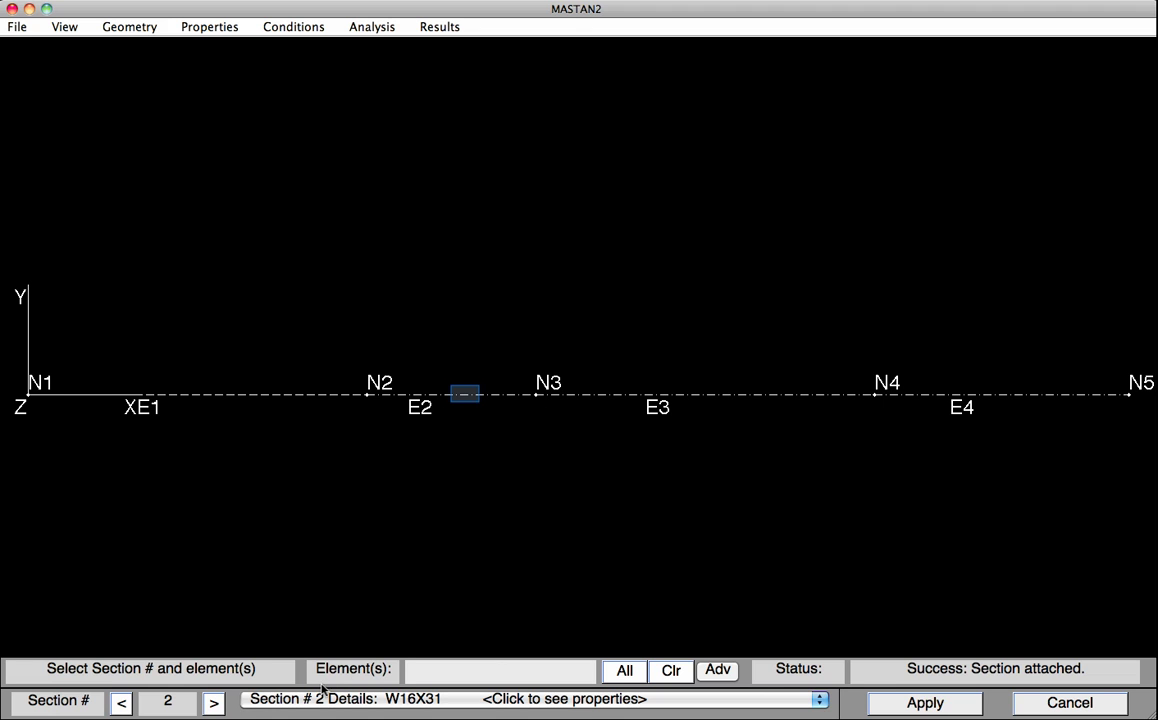
pyautogui.click(468, 396)
pyautogui.click(556, 397)
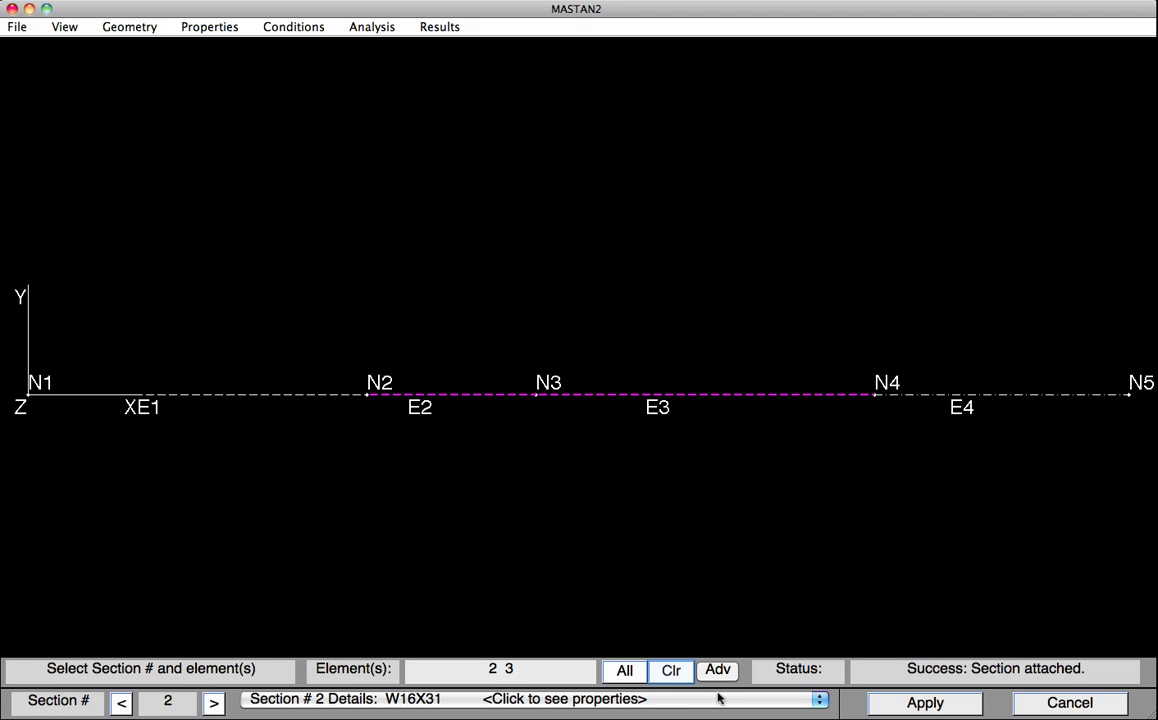
# Clear the element selection and attach Section 3 (W18X35) to element E4.
pyautogui.click(670, 670)
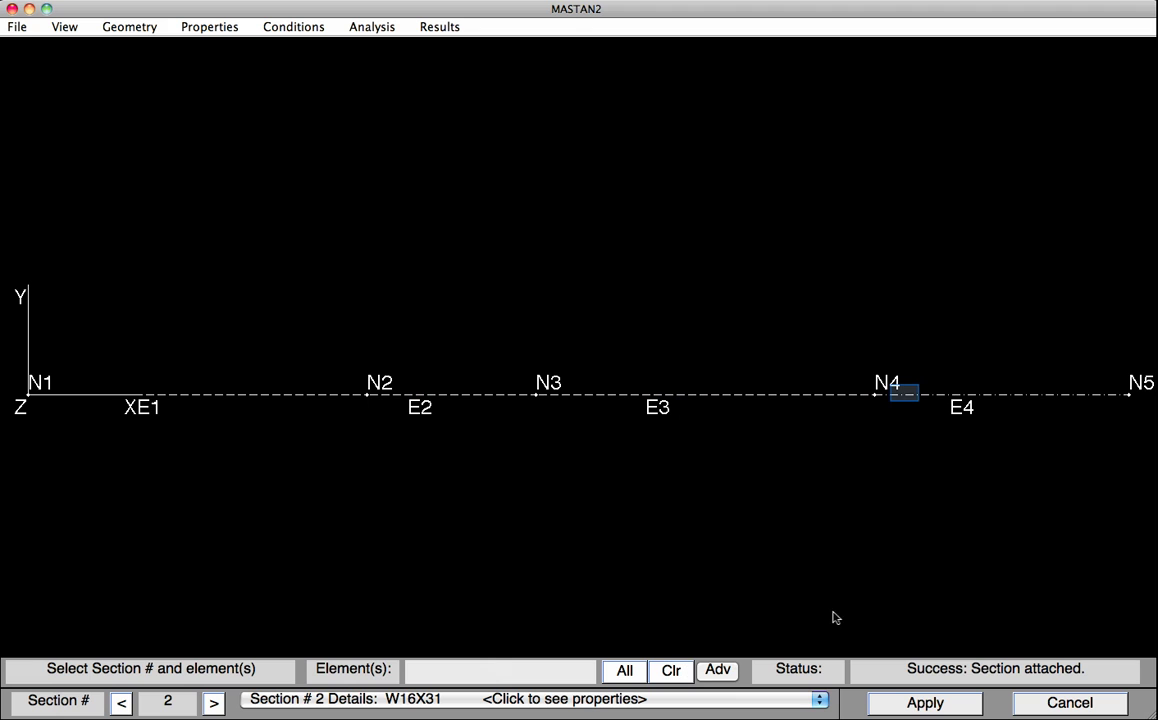
pyautogui.moveTo(910, 400); pyautogui.dragTo(910, 401)
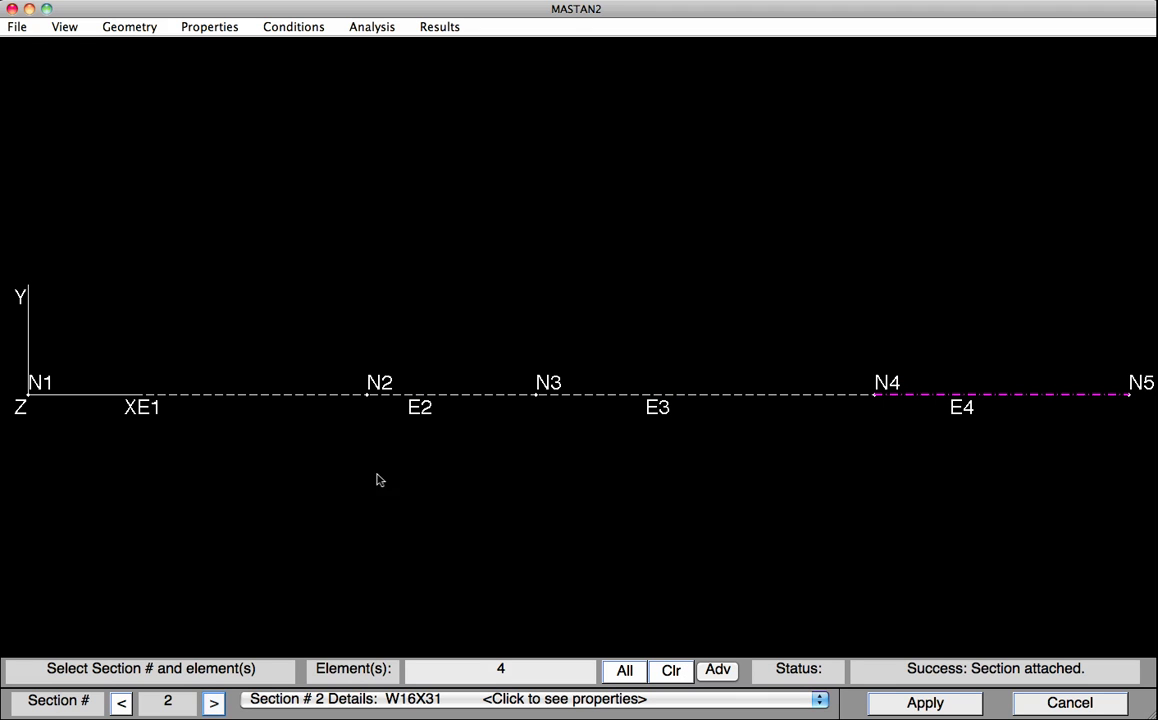
pyautogui.click(212, 703)
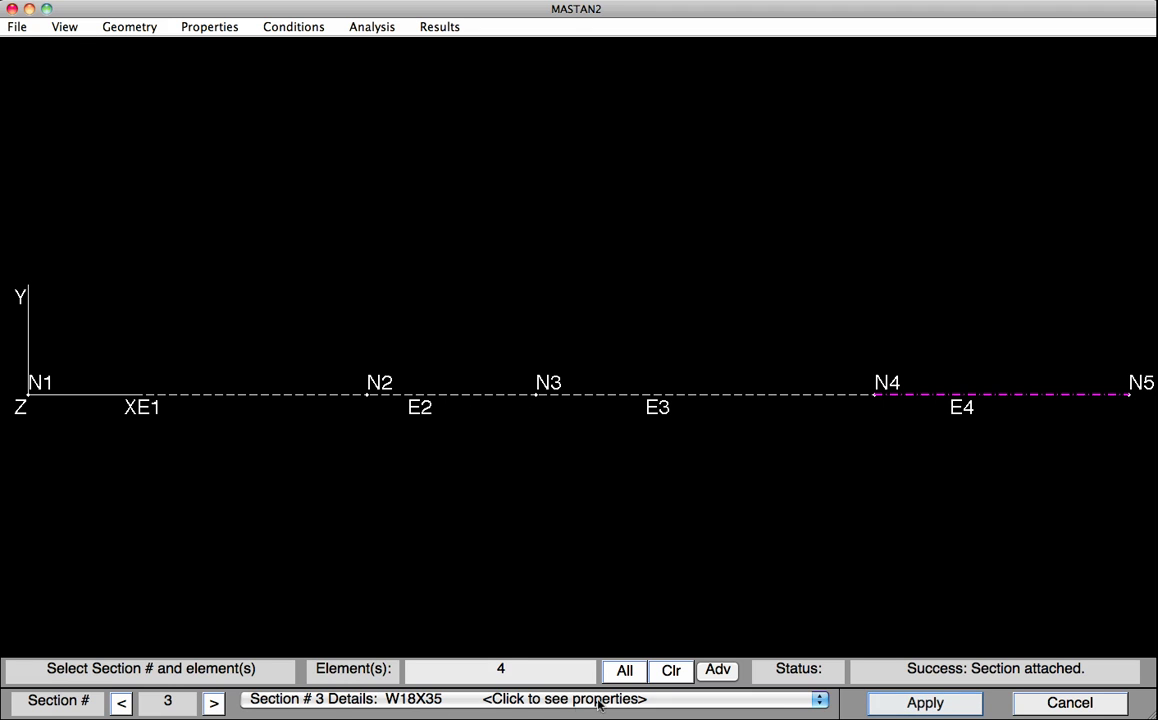
pyautogui.click(908, 706)
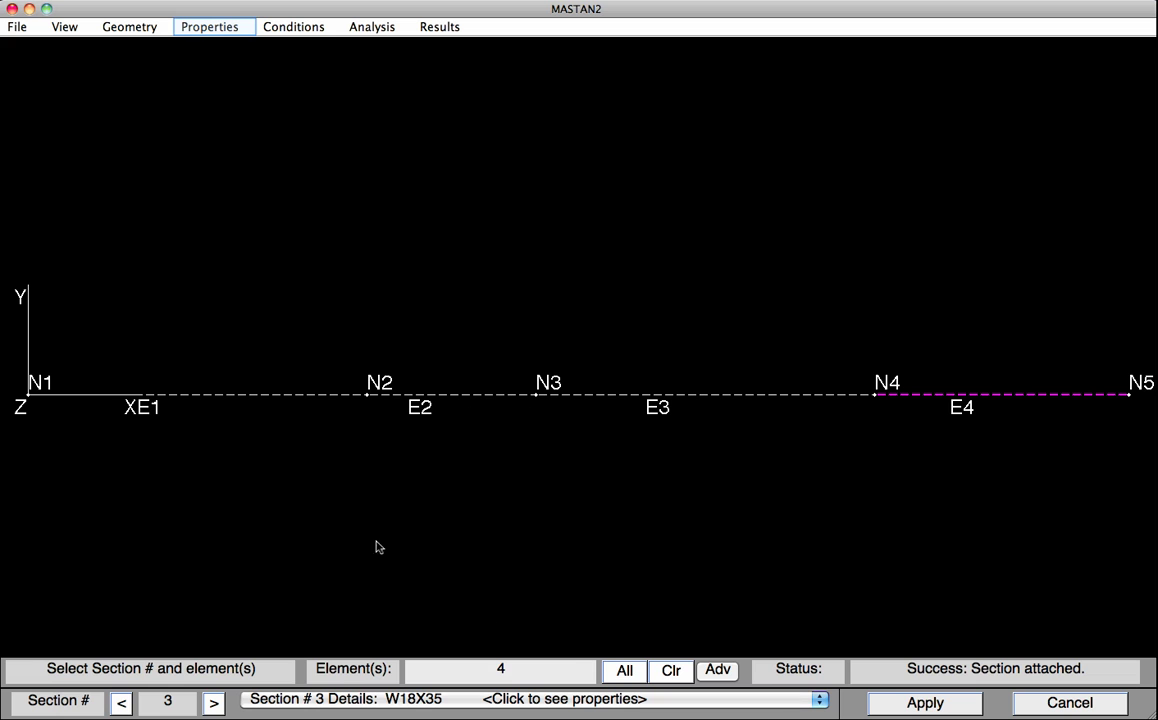
# Define Material 1 with the name Steel, E = 0.9*29000 and Fy = 0.9*50.
pyautogui.click(189, 29)
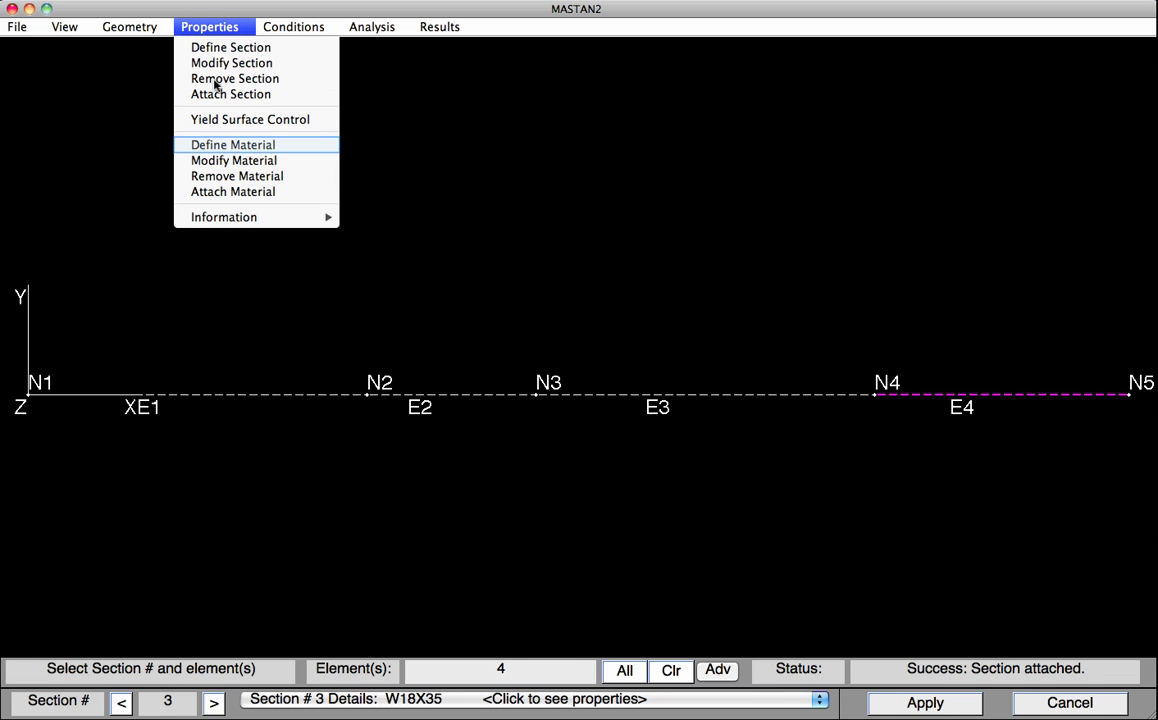
pyautogui.click(216, 147)
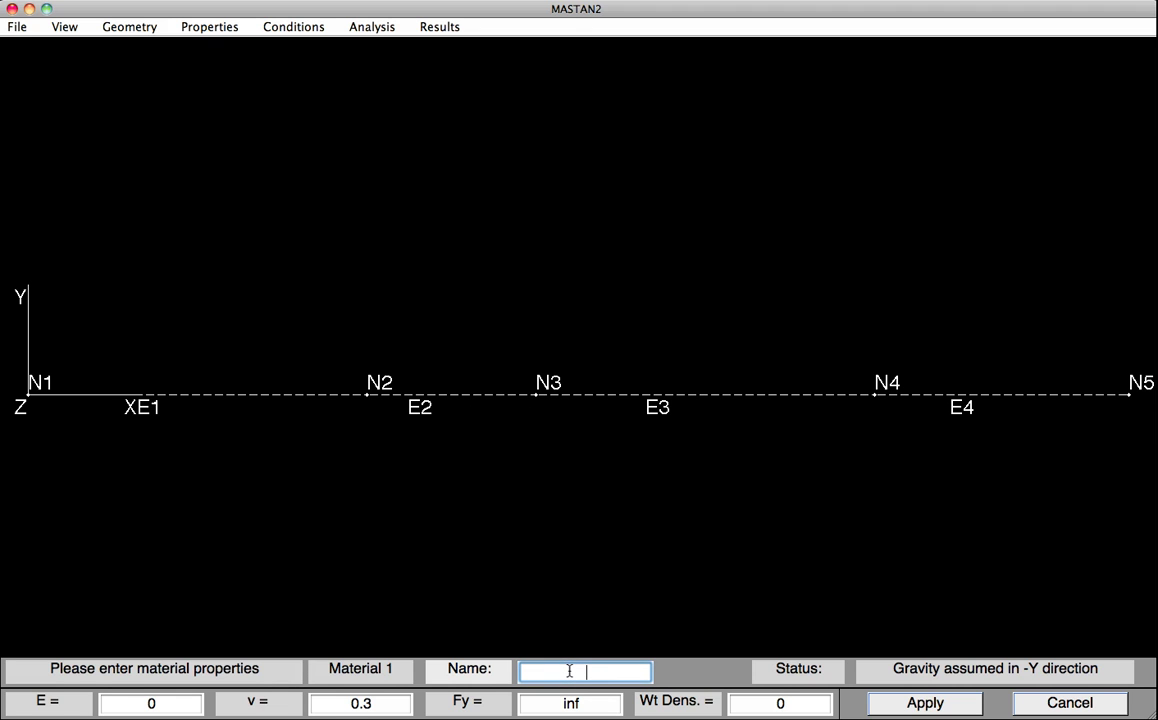
pyautogui.write('Steel')
pyautogui.doubleClick(150, 704)
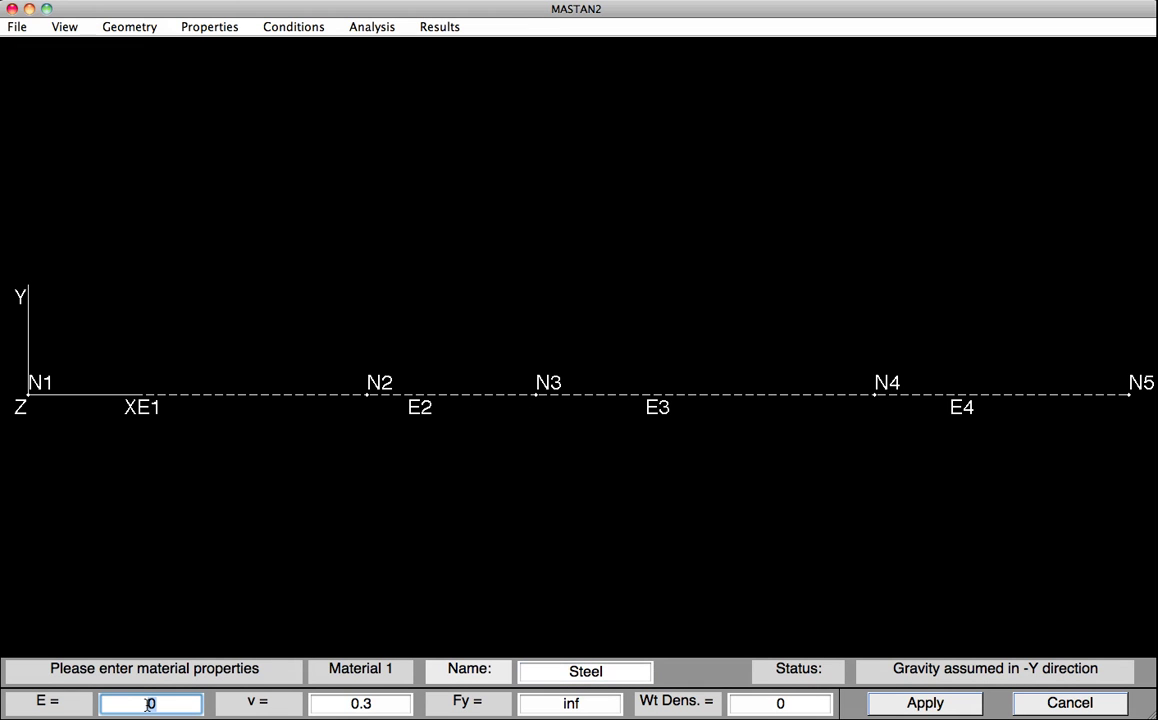
pyautogui.write('0.9*29000')
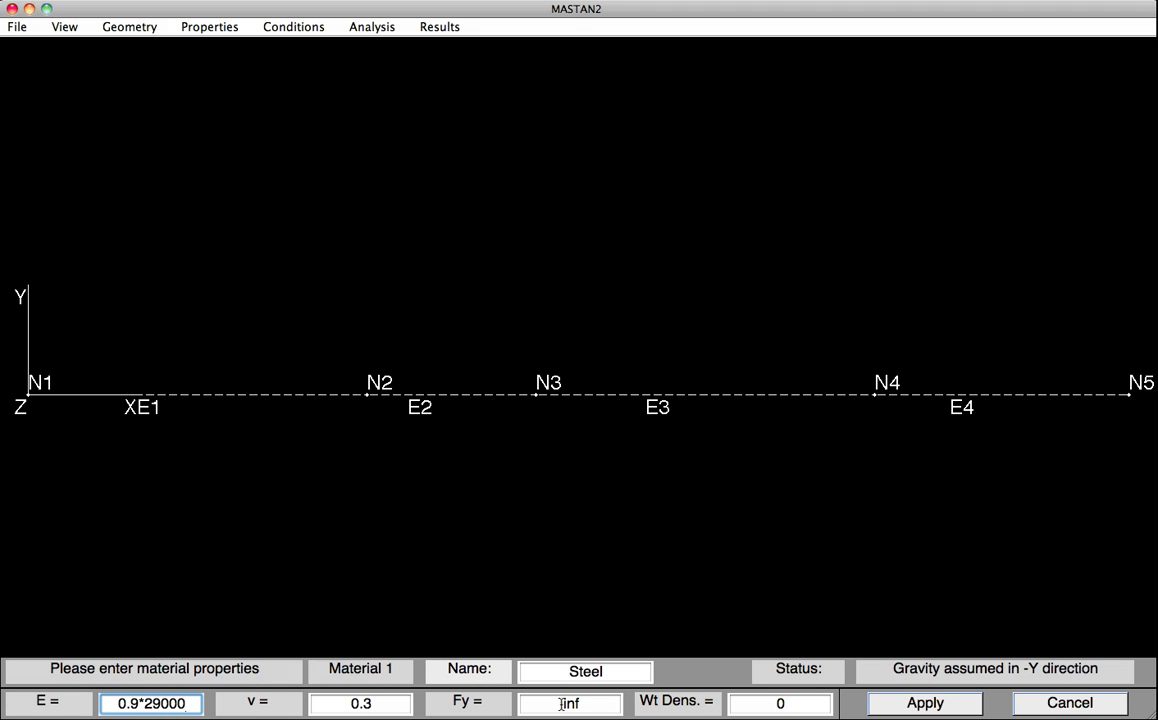
pyautogui.click(604, 704)
pyautogui.moveTo(604, 704); pyautogui.dragTo(554, 704)
pyautogui.write('0.9')
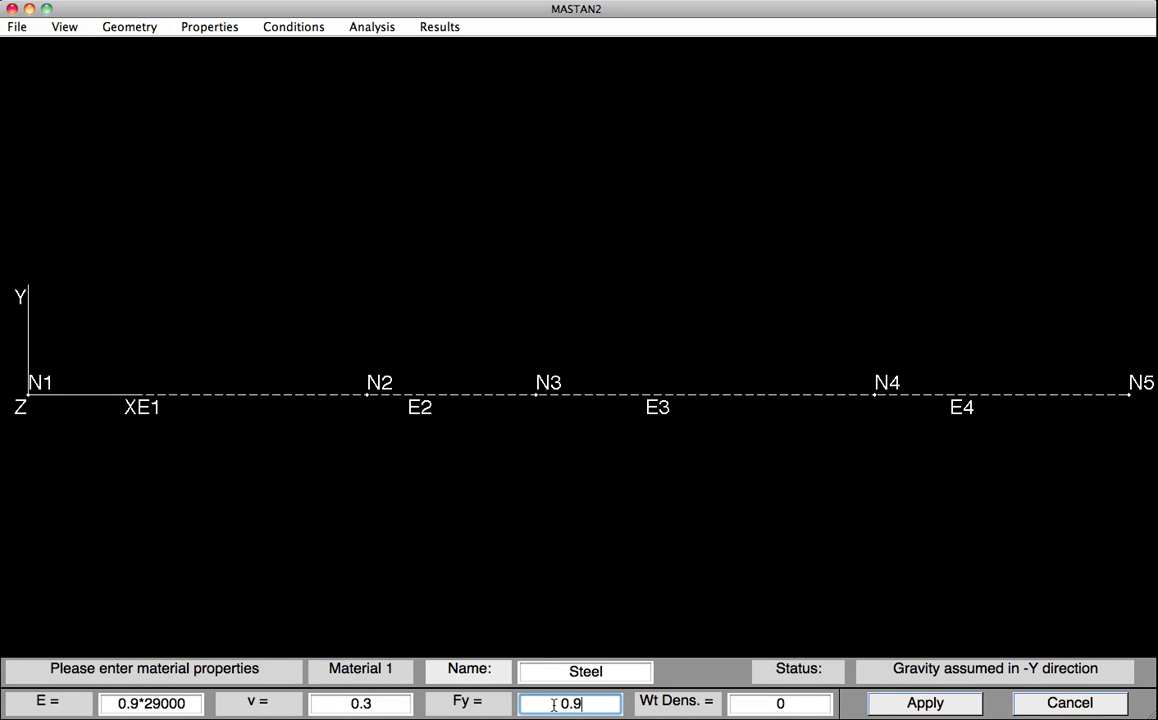
pyautogui.write('*50')
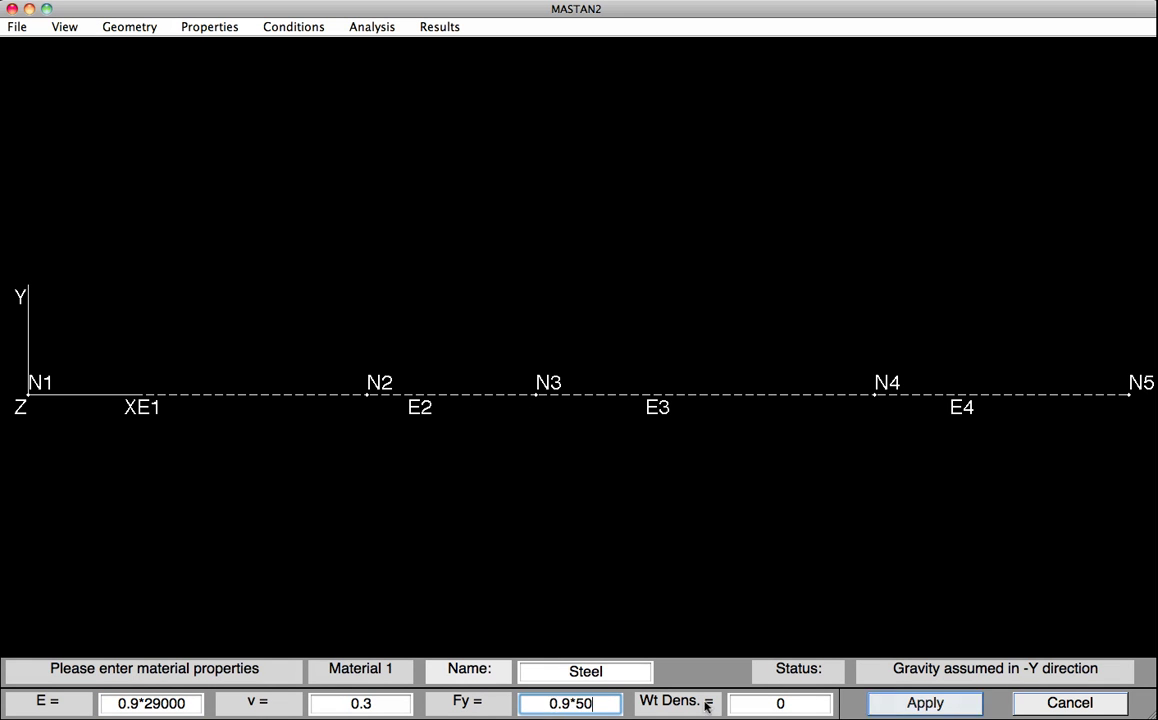
pyautogui.click(908, 704)
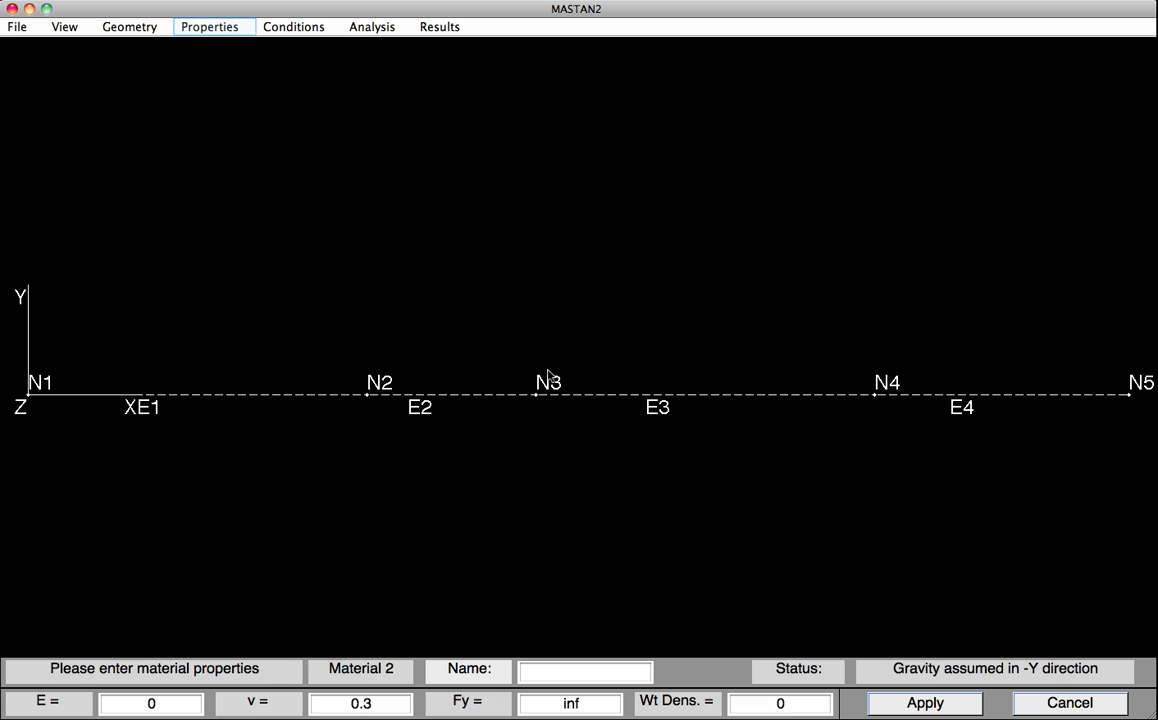
# Attach Material 1 (Steel) to all elements of the beam.
pyautogui.click(211, 27)
pyautogui.click(237, 193)
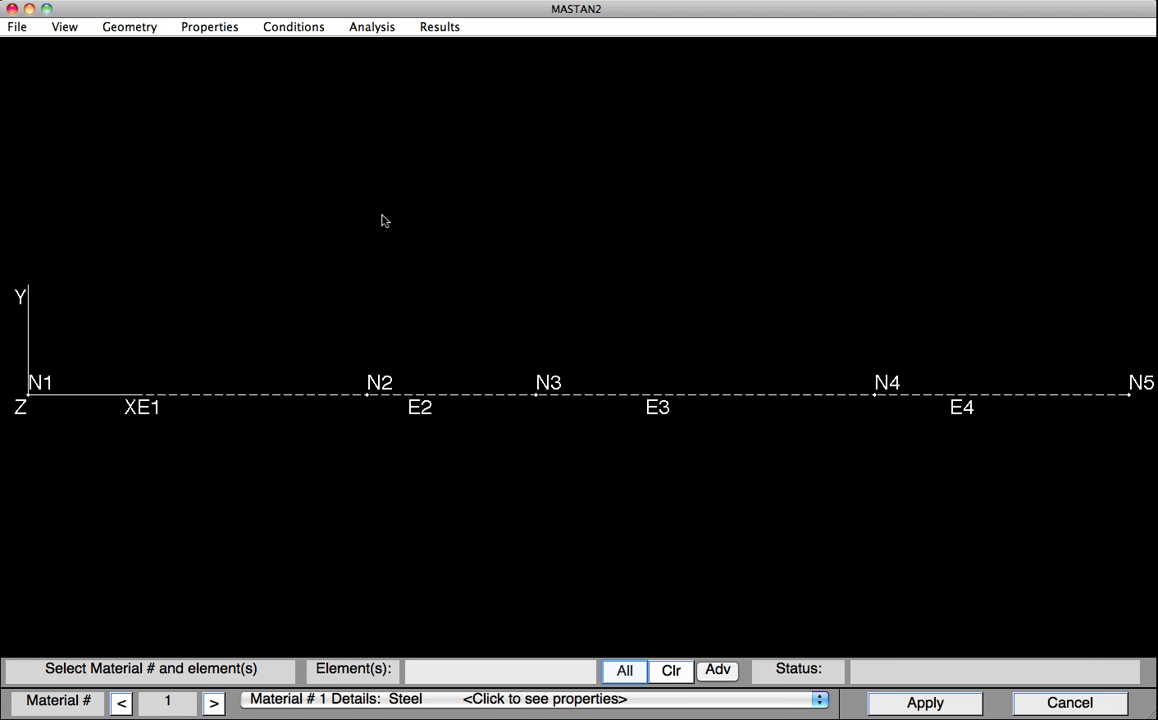
pyautogui.click(624, 670)
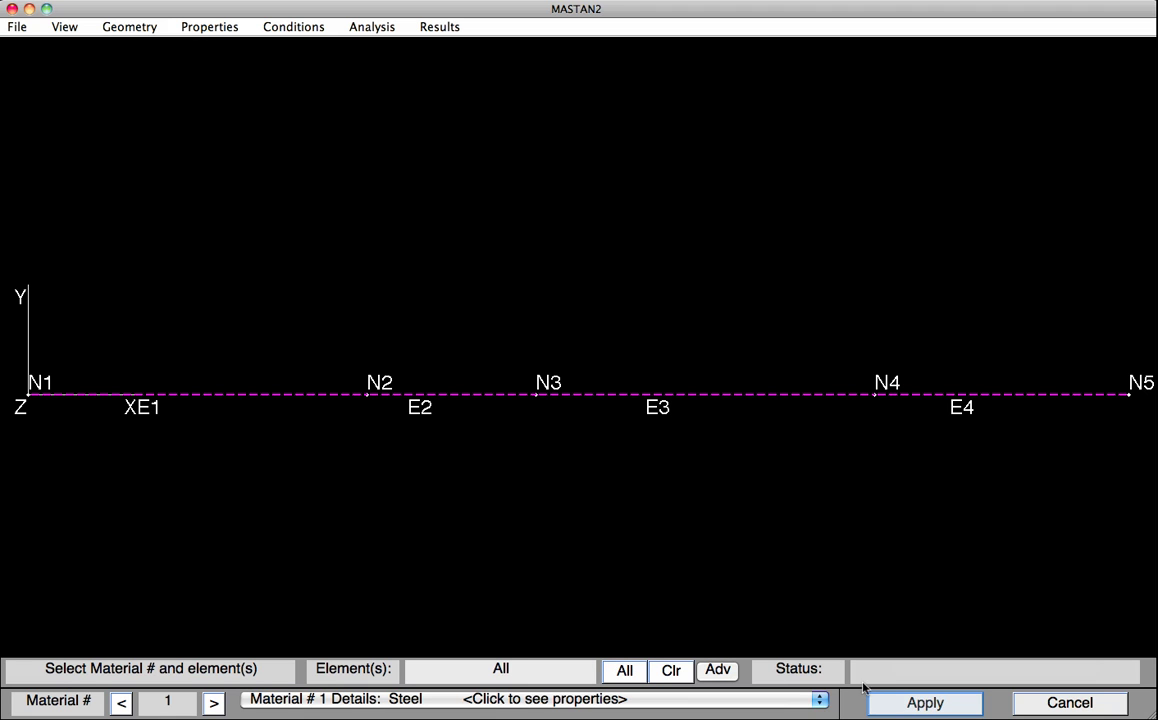
pyautogui.click(899, 706)
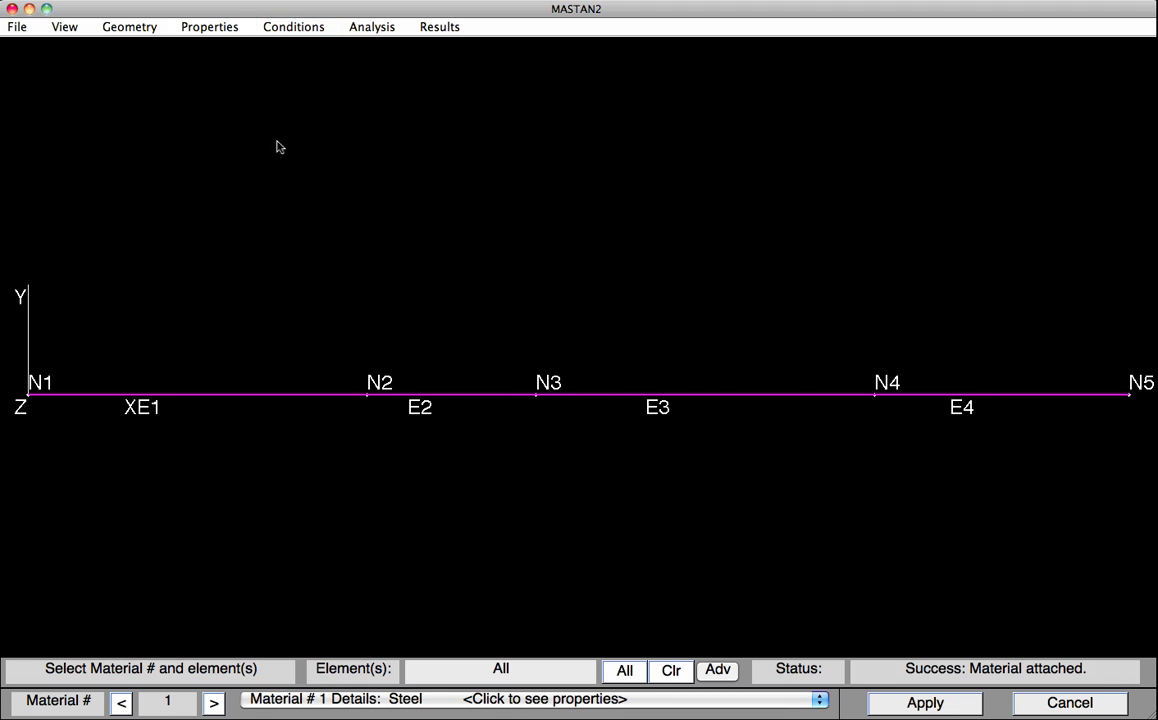
# Define fixed supports at end nodes N1 and N5 by restraining X-disp, Y-disp and Z-rot.
pyautogui.click(272, 30)
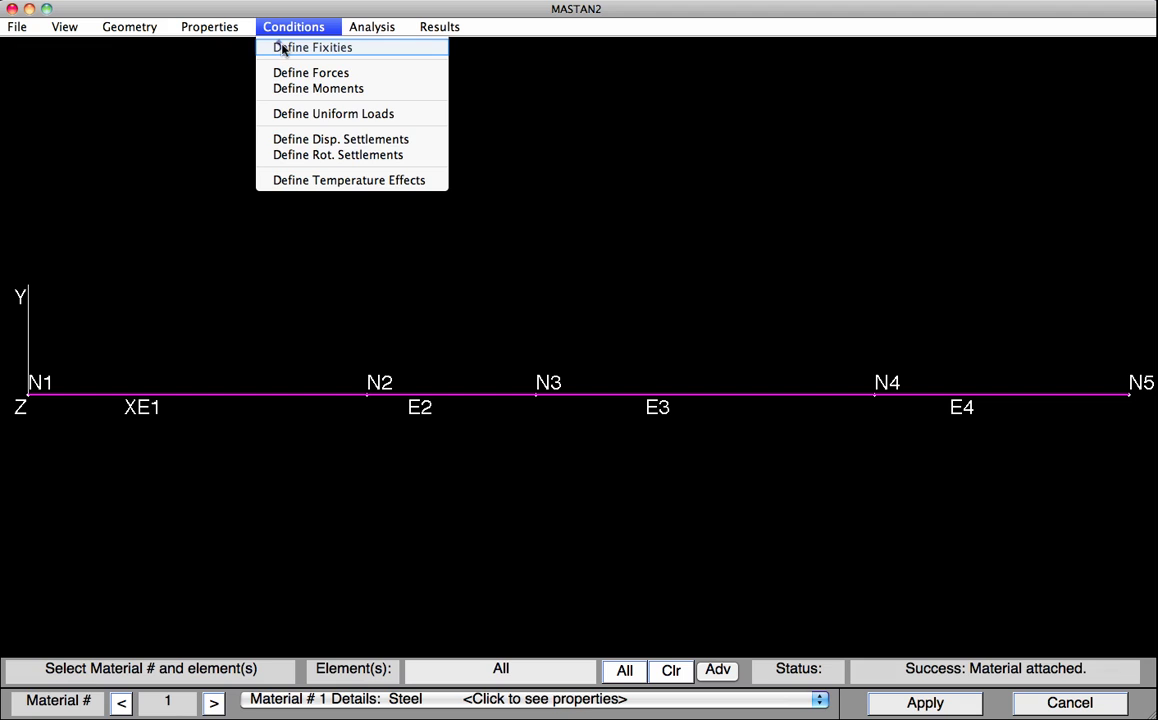
pyautogui.click(282, 47)
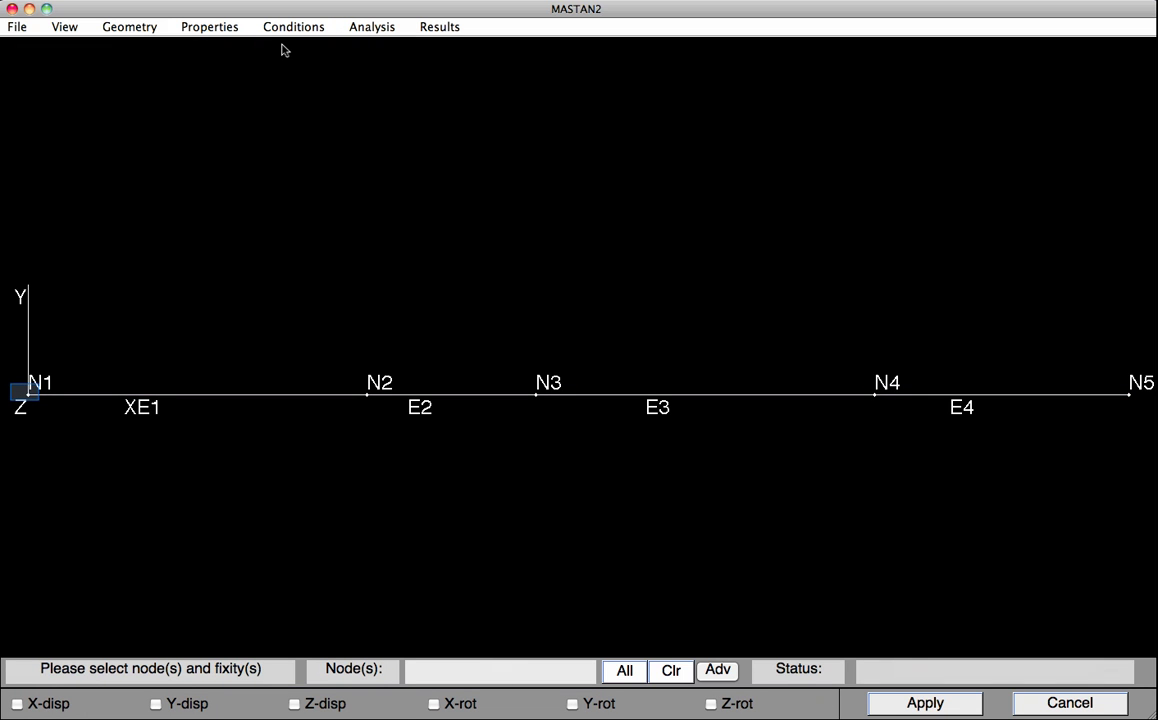
pyautogui.click(29, 397)
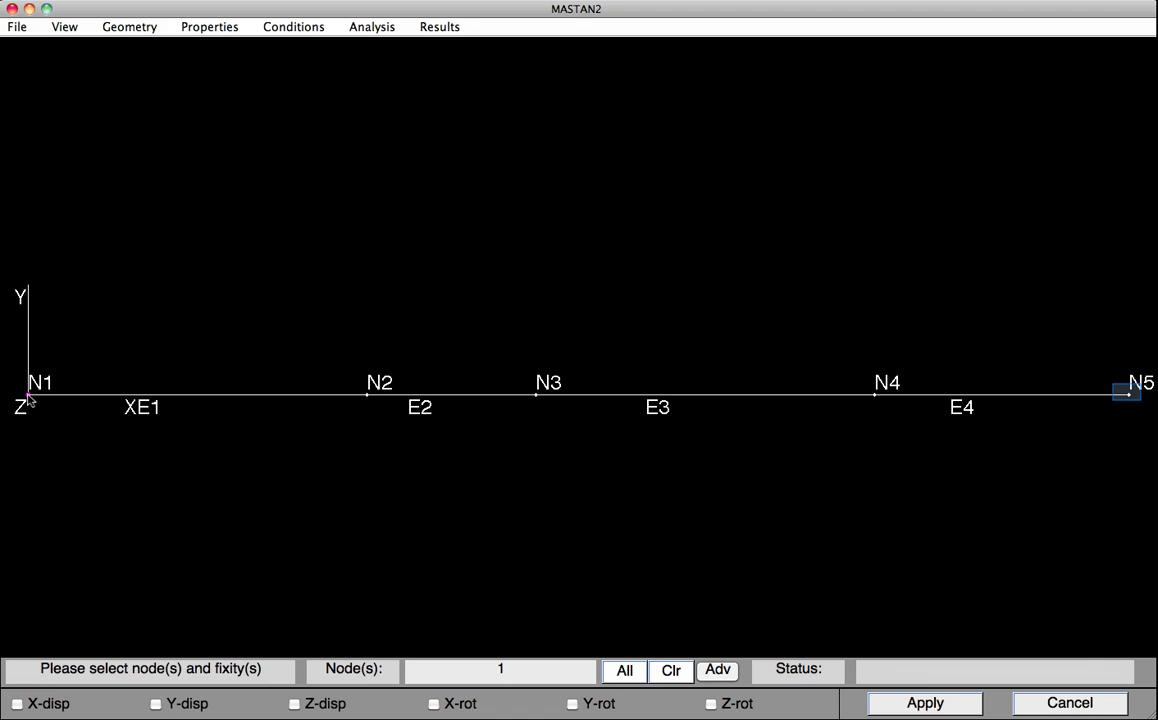
pyautogui.click(1130, 397)
pyautogui.click(63, 706)
pyautogui.click(160, 704)
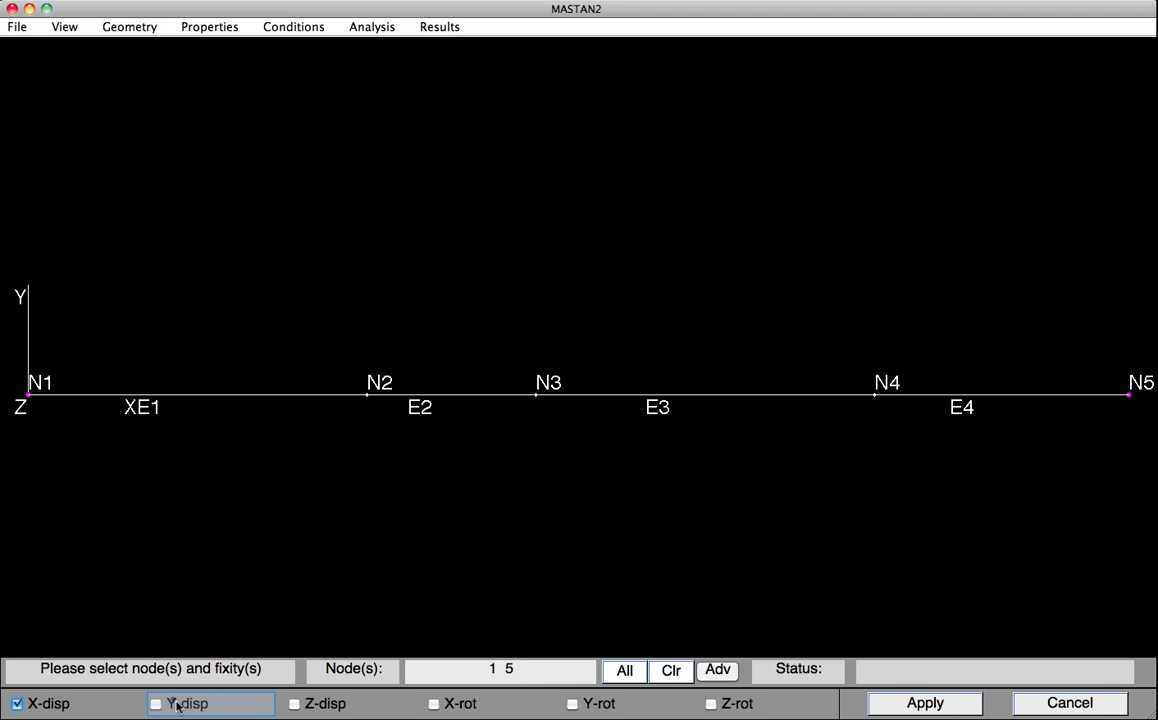
pyautogui.click(737, 705)
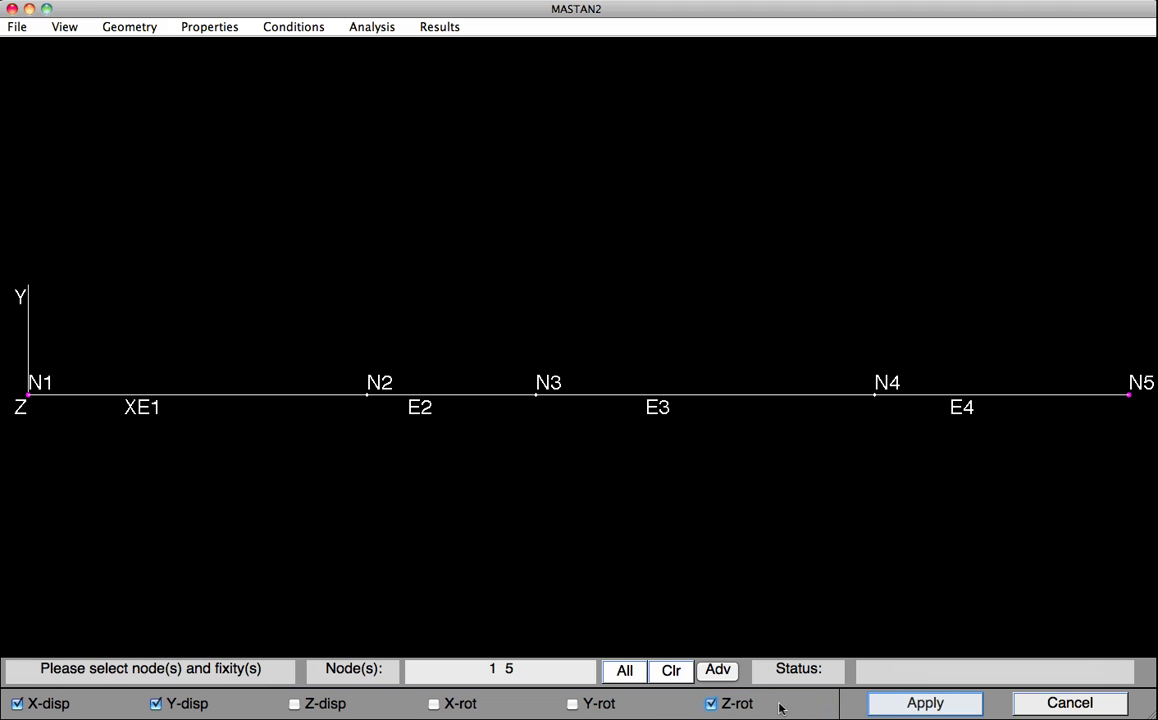
pyautogui.click(893, 705)
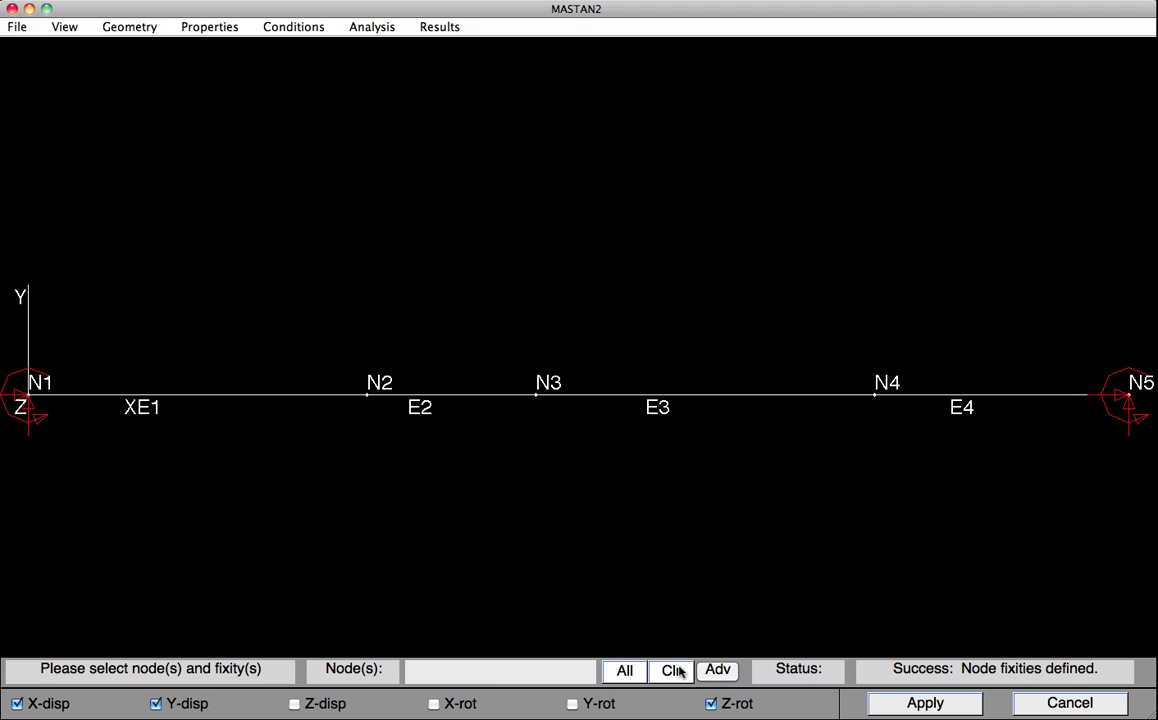
# Define supports at nodes N2 and N4 that restrain only Y-disp, with X-disp and Z-rot left free.
pyautogui.click(367, 396)
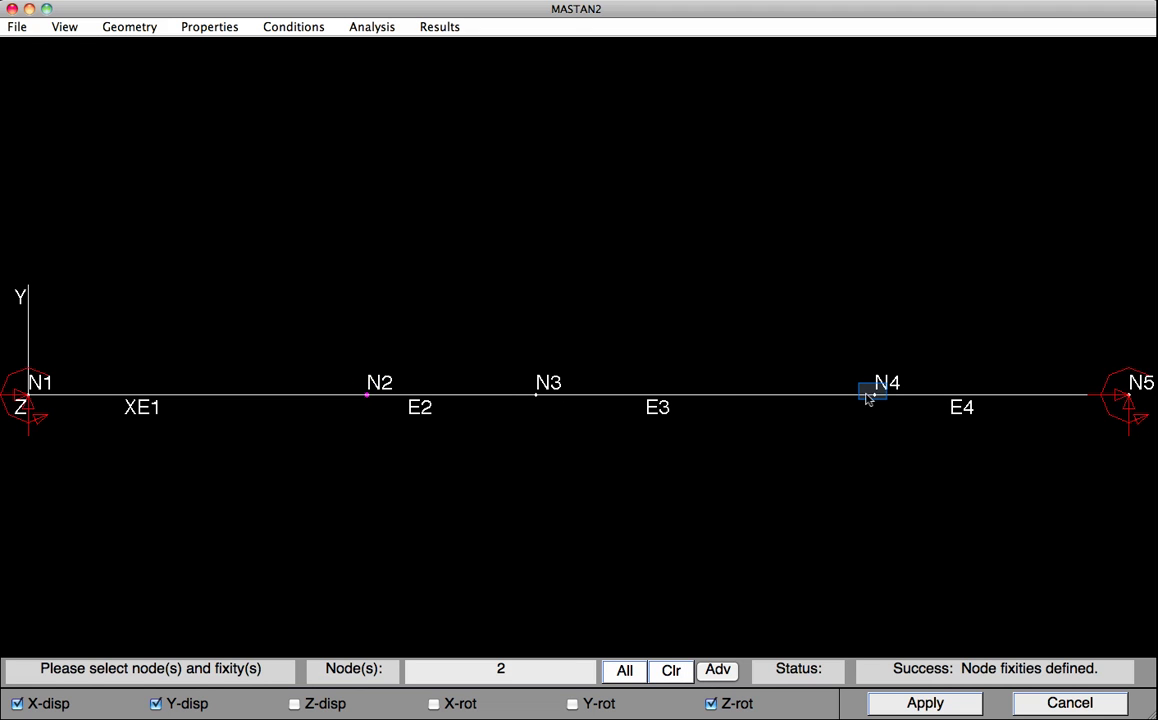
pyautogui.moveTo(876, 399); pyautogui.dragTo(876, 399)
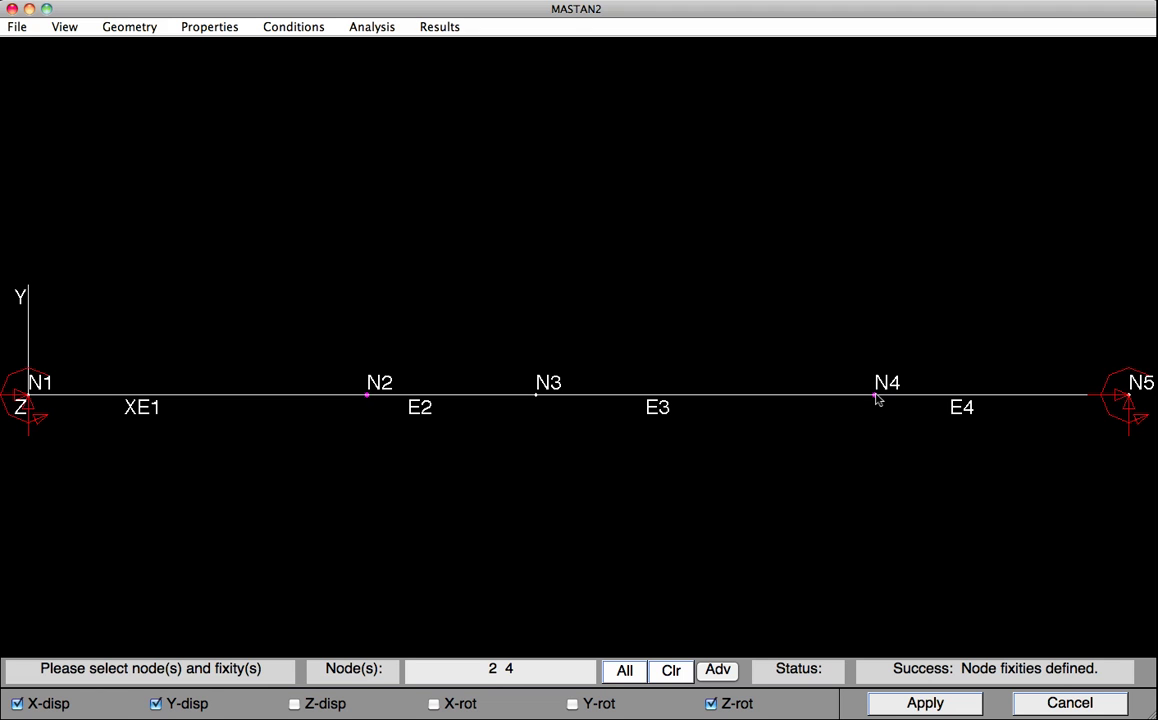
pyautogui.press('Tab')
pyautogui.click(48, 704)
pyautogui.press('Tab')
pyautogui.click(744, 704)
pyautogui.click(897, 704)
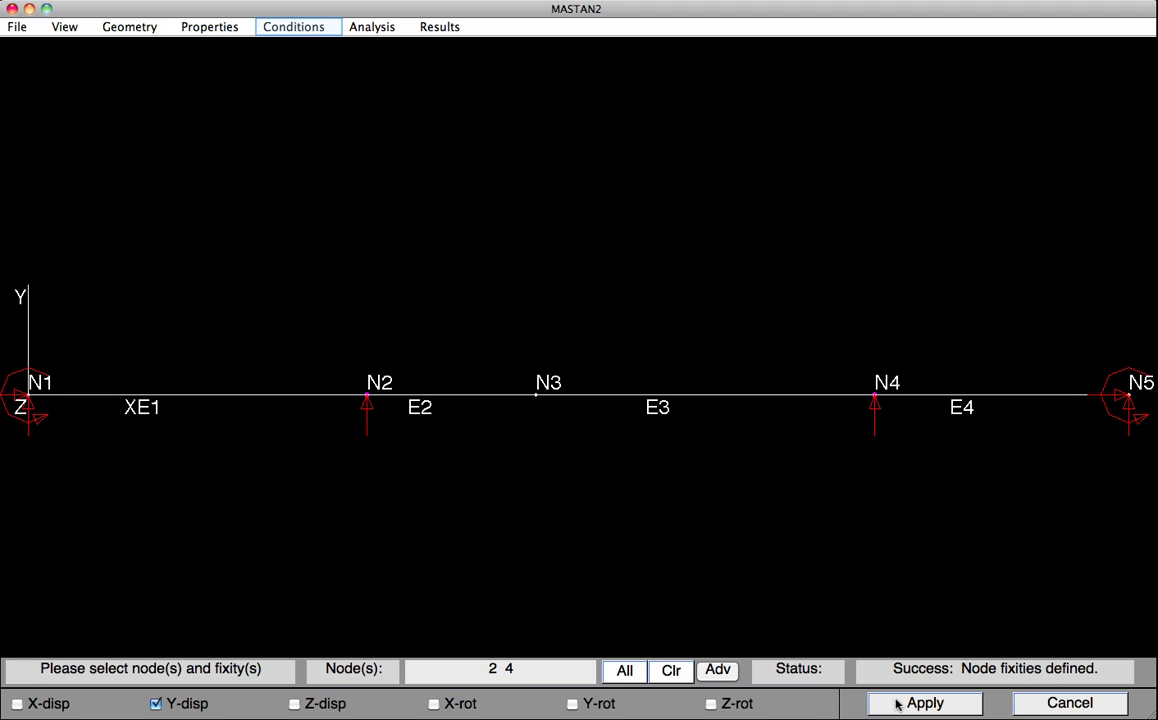
# Define a nodal force of PY = -100 at node N3.
pyautogui.click(275, 28)
pyautogui.click(296, 76)
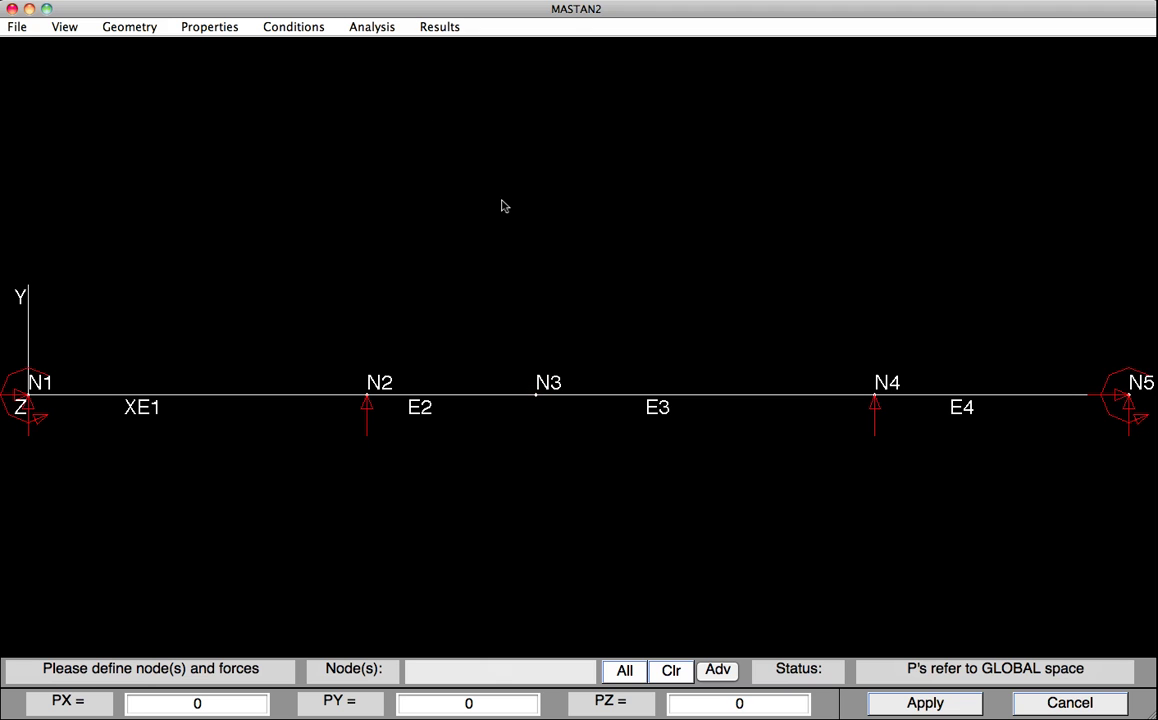
pyautogui.click(536, 395)
pyautogui.click(487, 703)
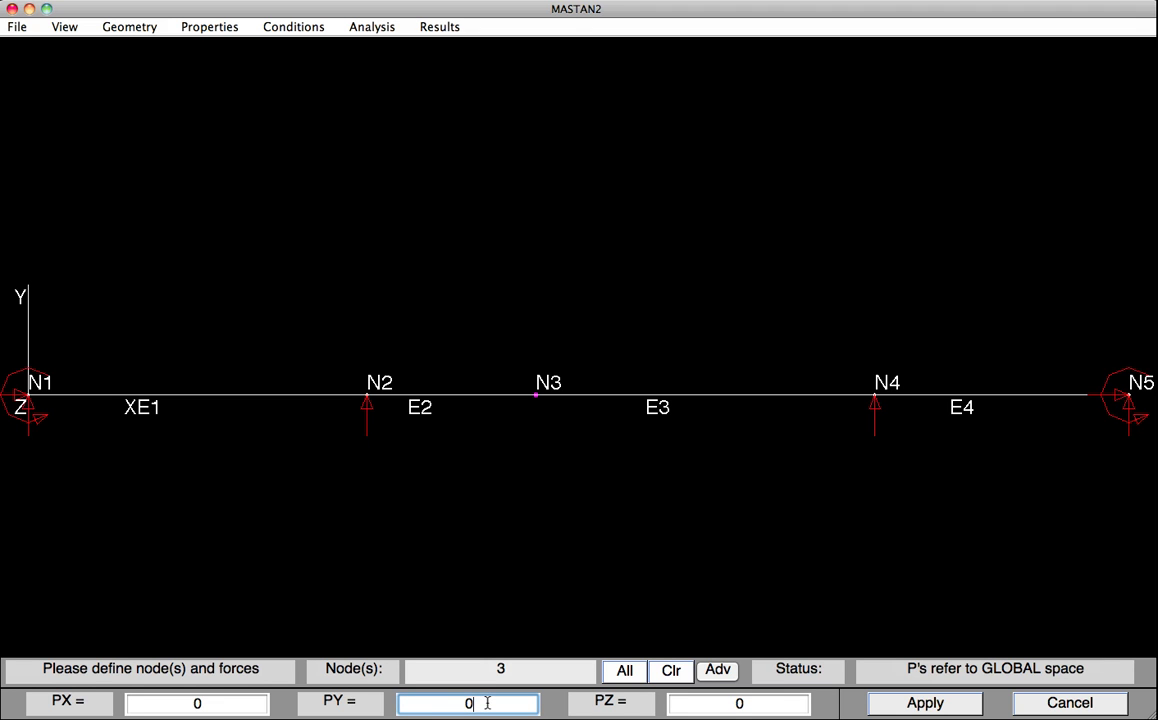
pyautogui.press('BackSpace')
pyautogui.write('-100')
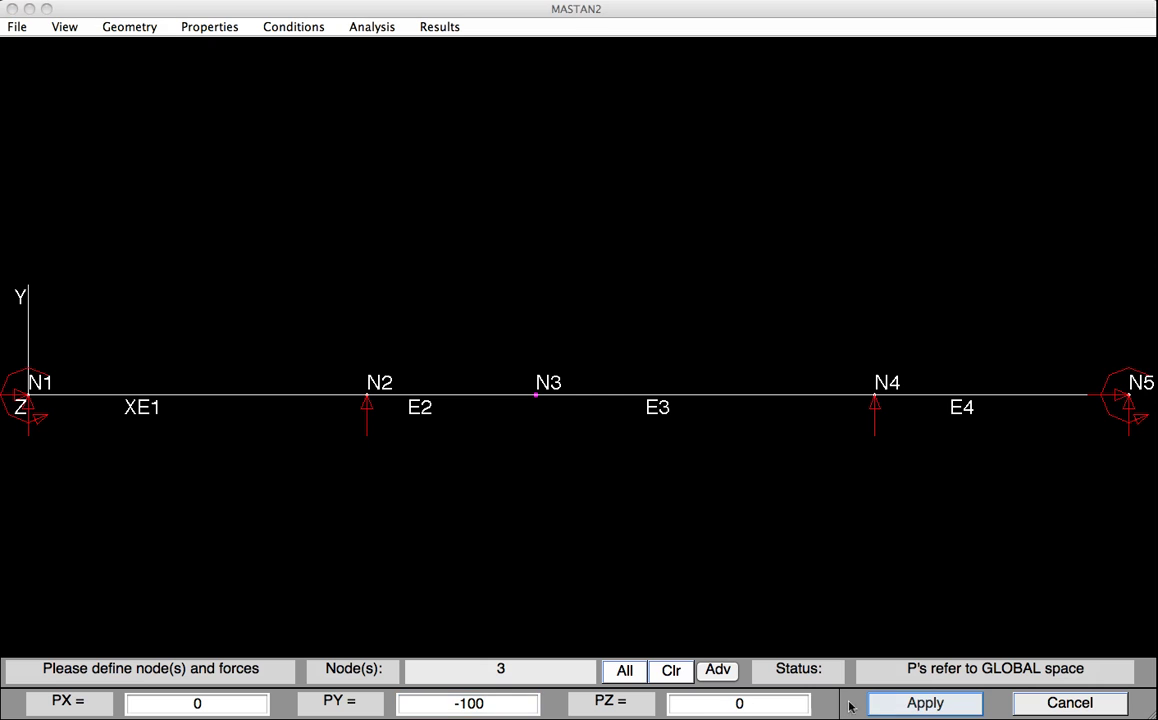
pyautogui.click(912, 705)
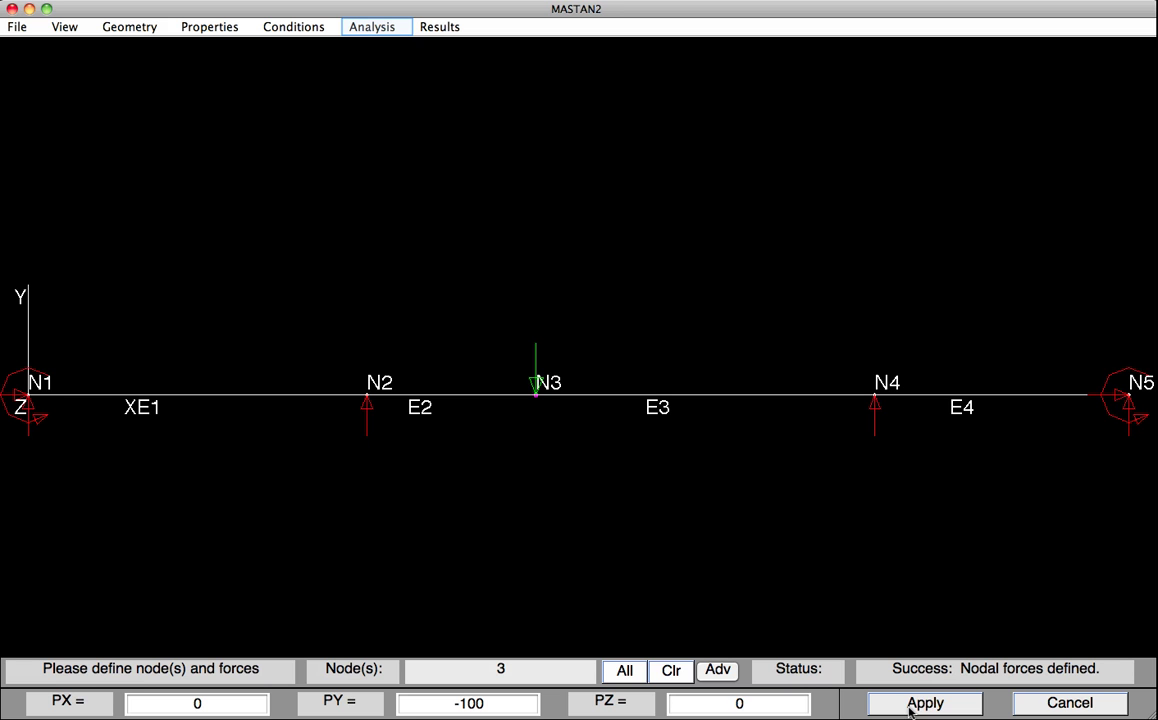
# Run a 1st-Order Elastic analysis of the beam as a Planar Frame (x-y).
pyautogui.click(366, 30)
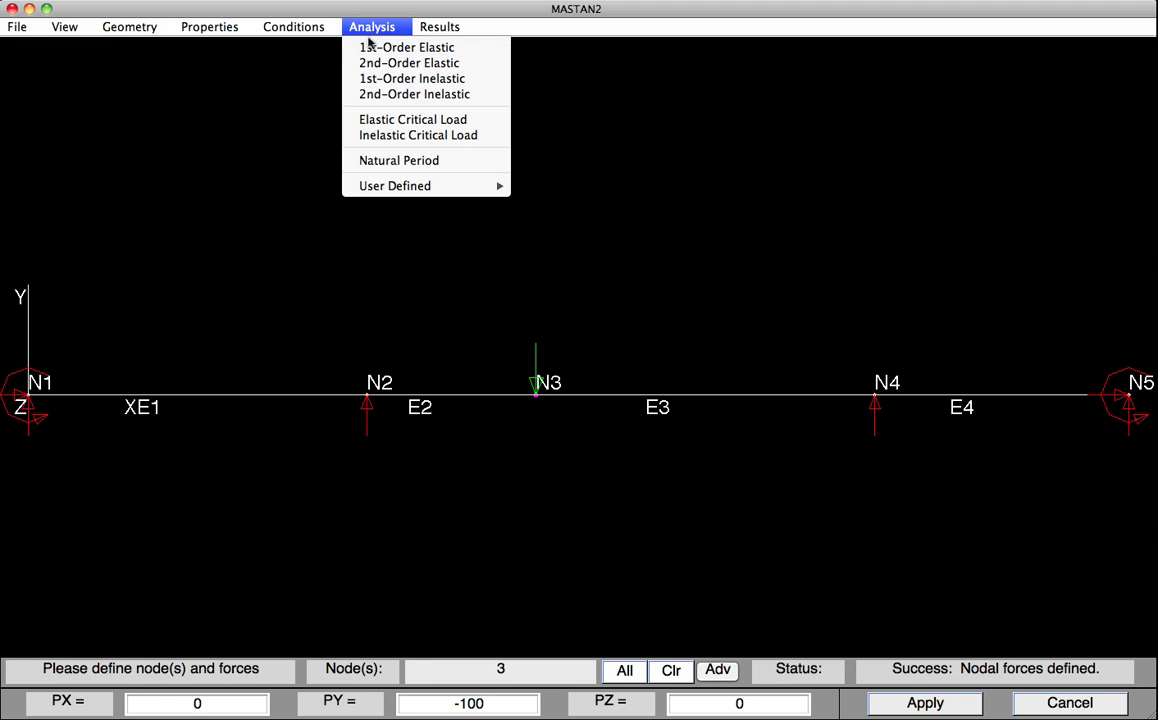
pyautogui.click(369, 52)
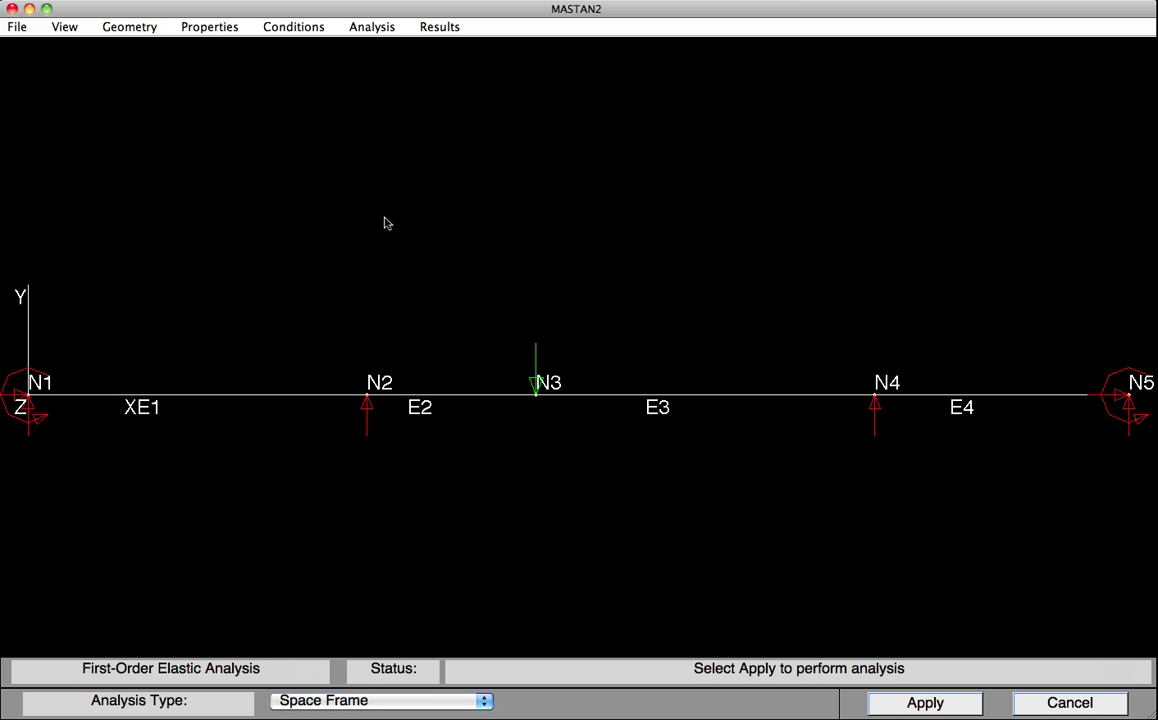
pyautogui.click(390, 704)
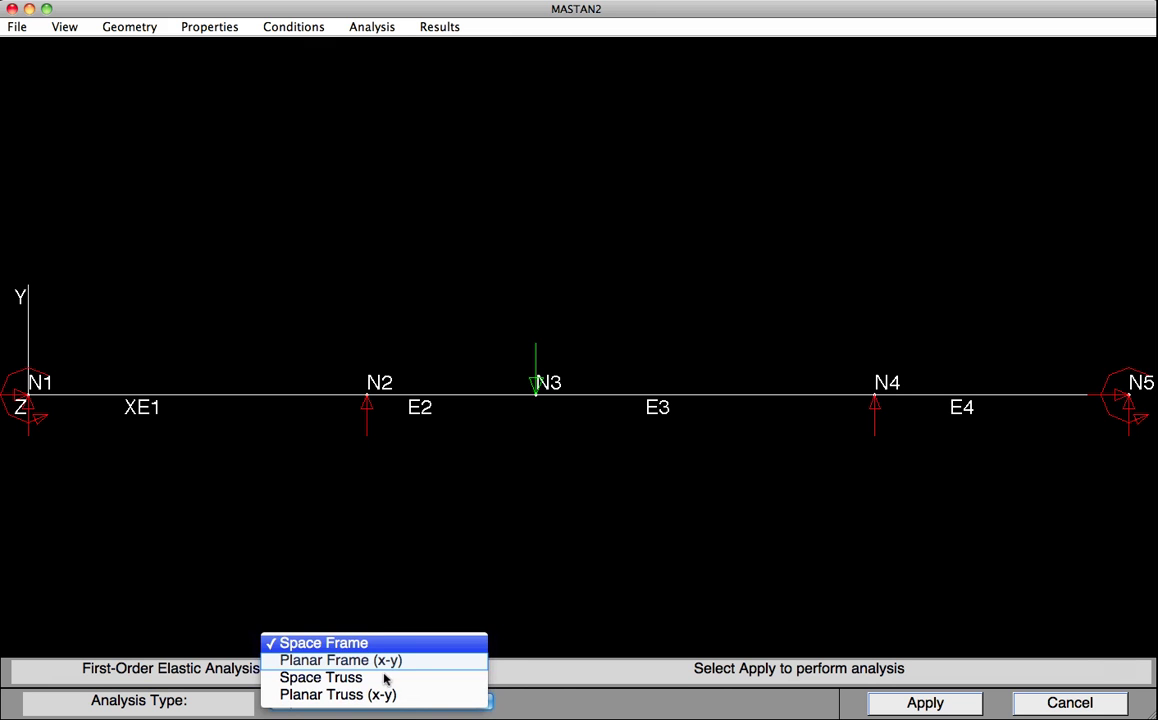
pyautogui.click(383, 664)
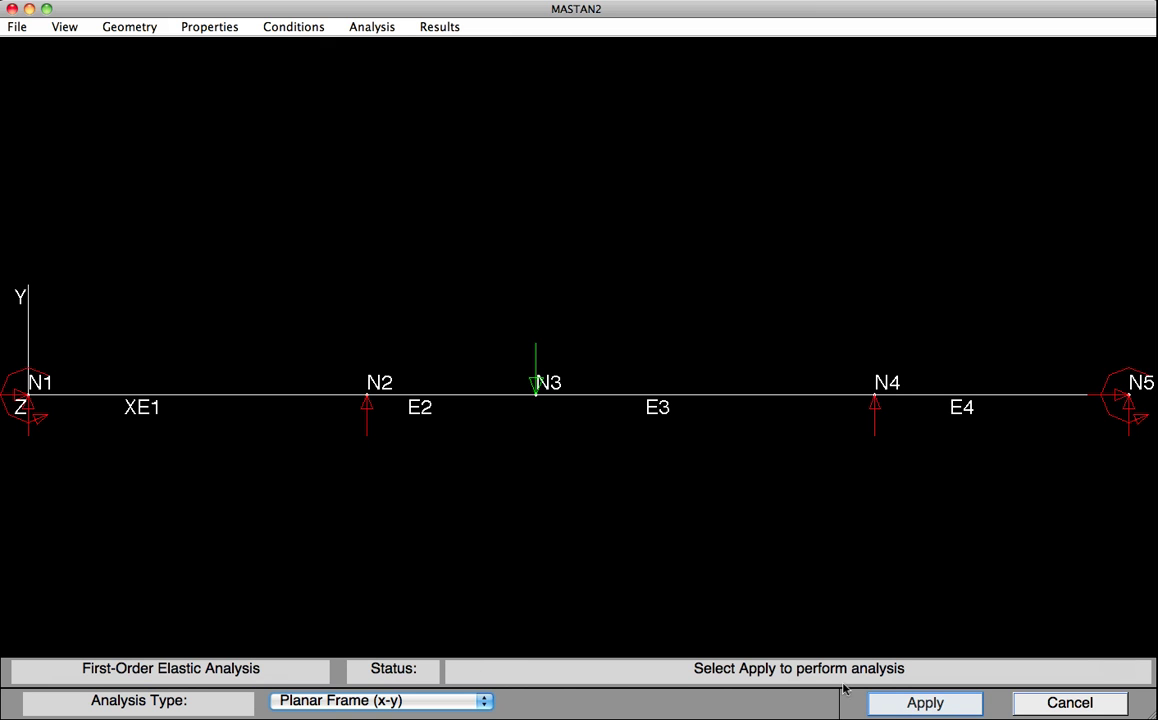
pyautogui.click(900, 706)
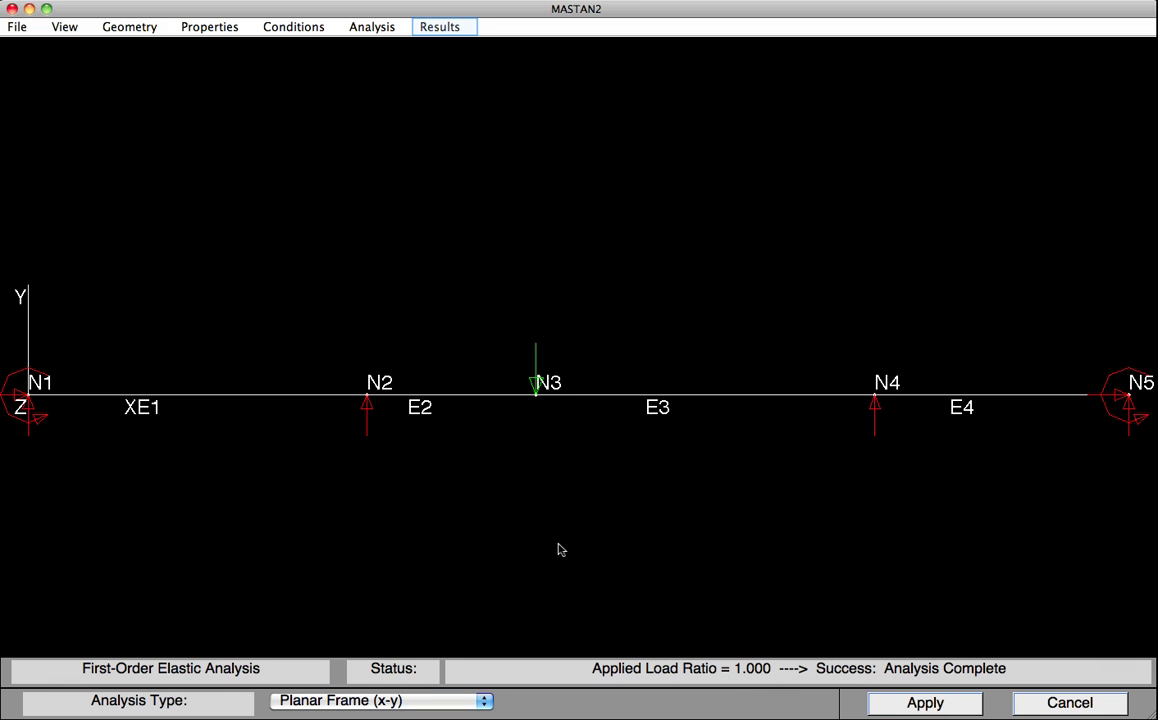
# Plot the Moment Z diagram of the elastic analysis for all elements.
pyautogui.click(438, 30)
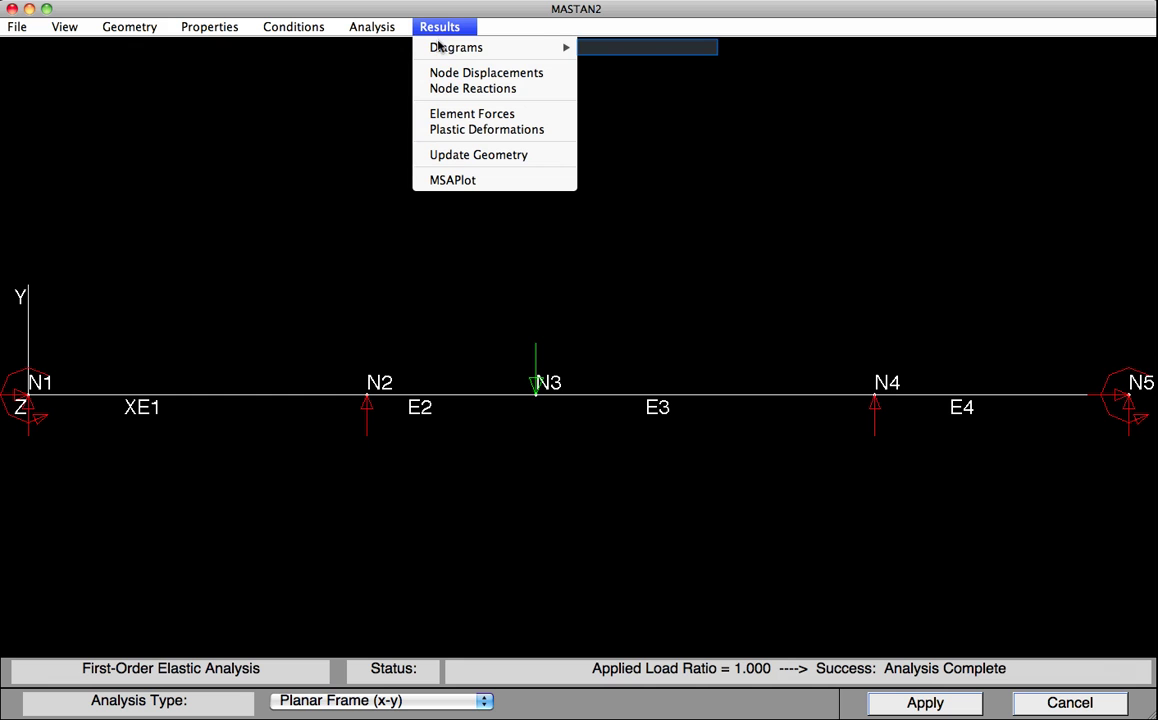
pyautogui.moveTo(438, 47)
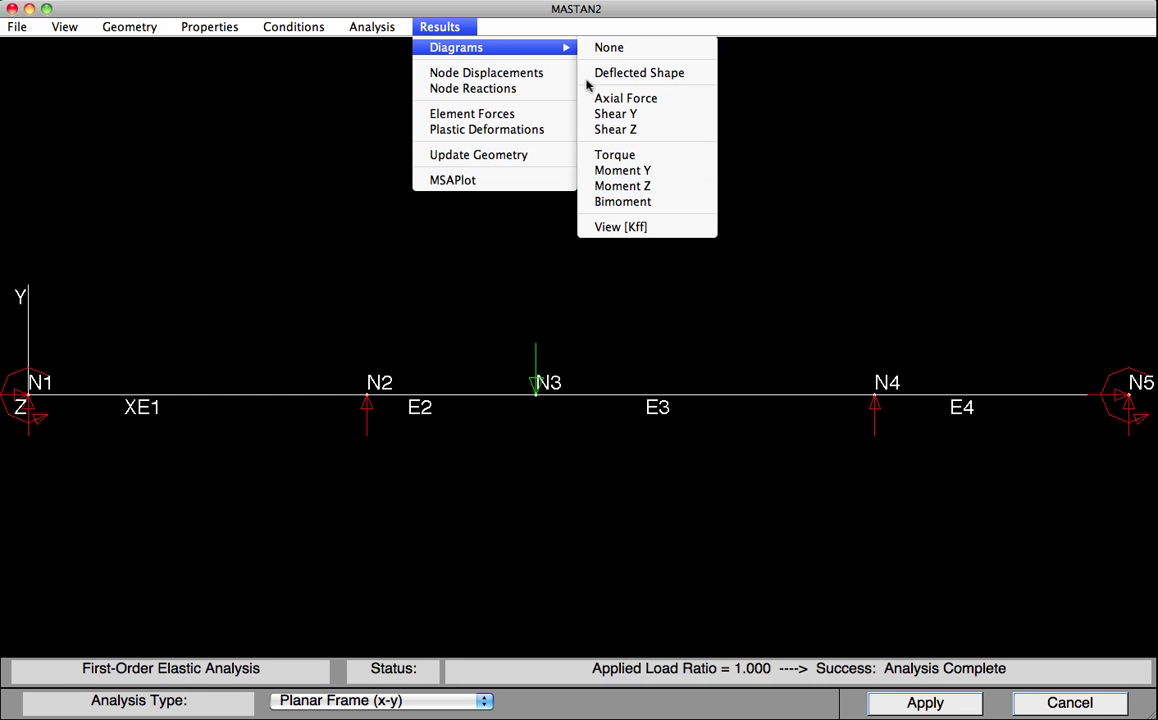
pyautogui.click(633, 188)
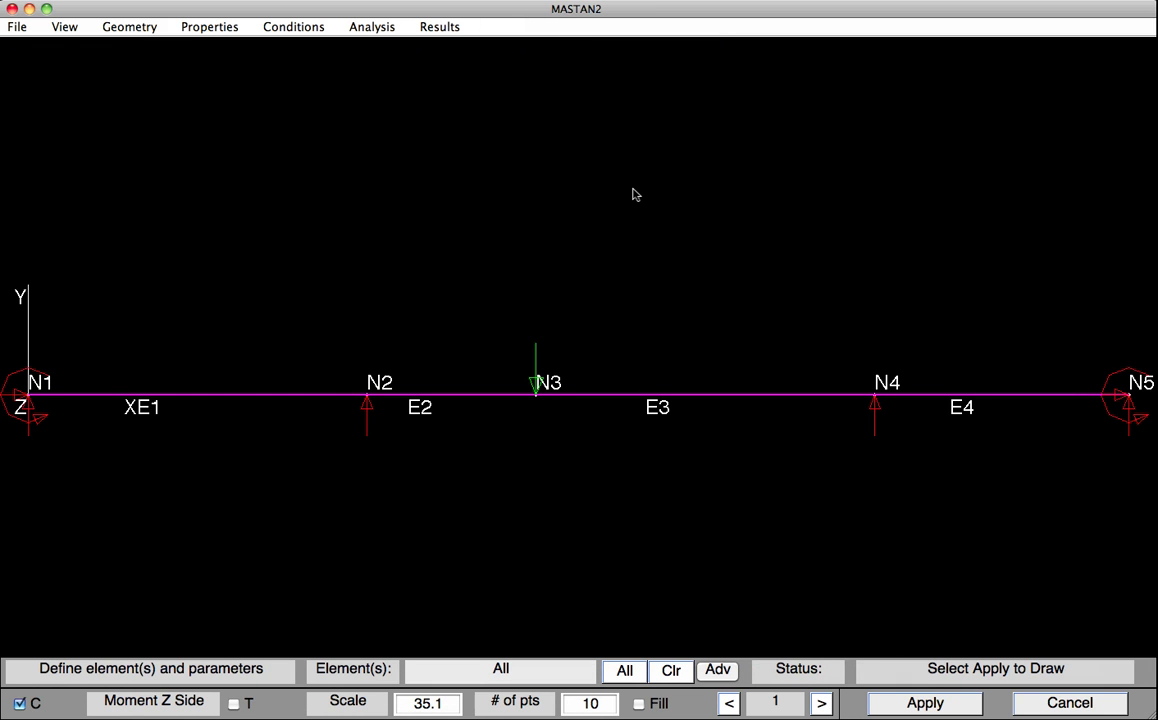
pyautogui.click(881, 706)
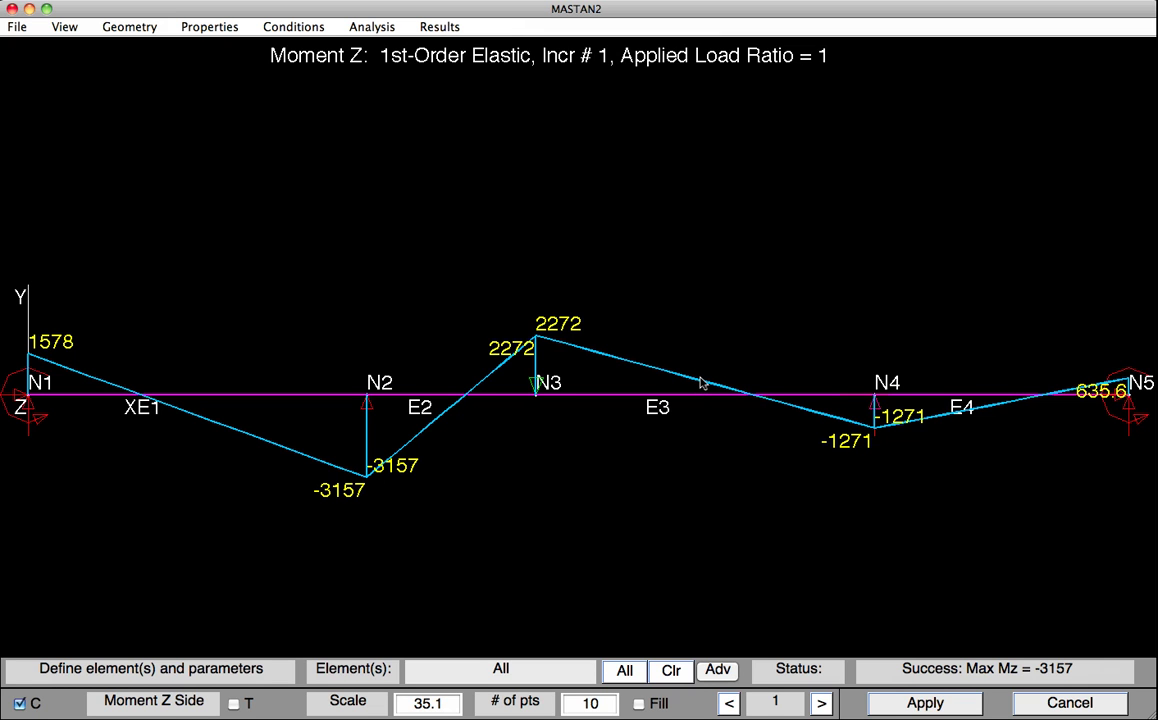
# Set up a 1st-Order Inelastic analysis with the analysis type Planar Frame (x-y).
pyautogui.press('alt')
pyautogui.click(371, 26)
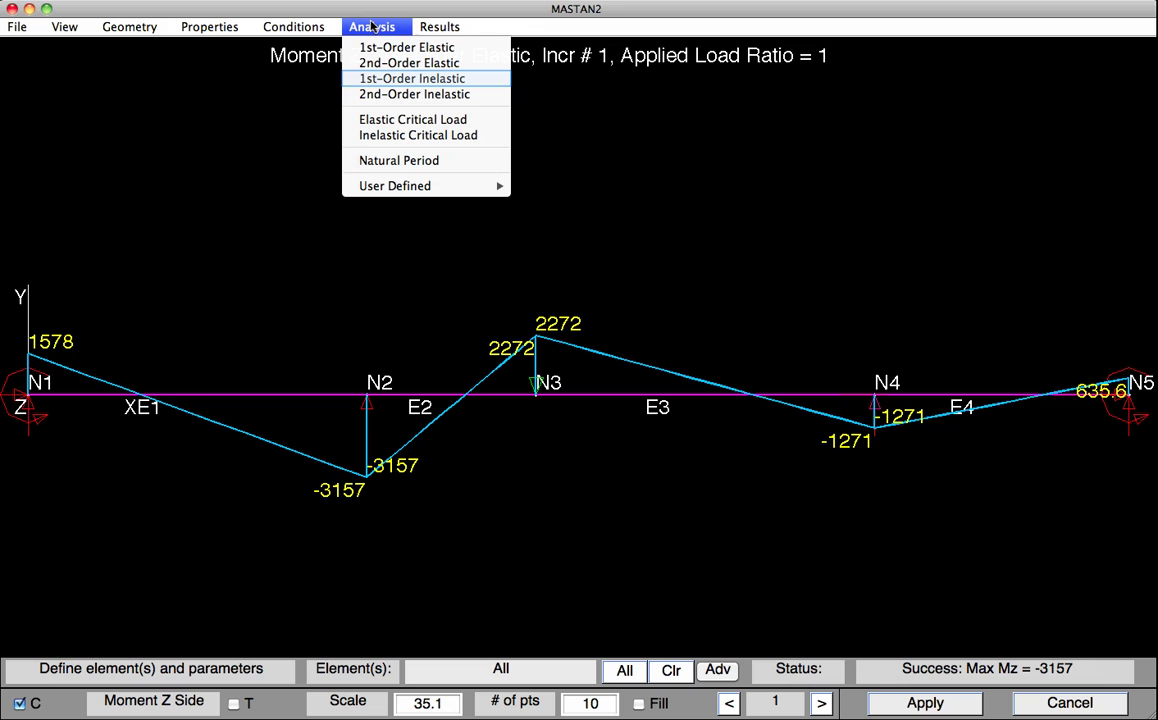
pyautogui.click(373, 79)
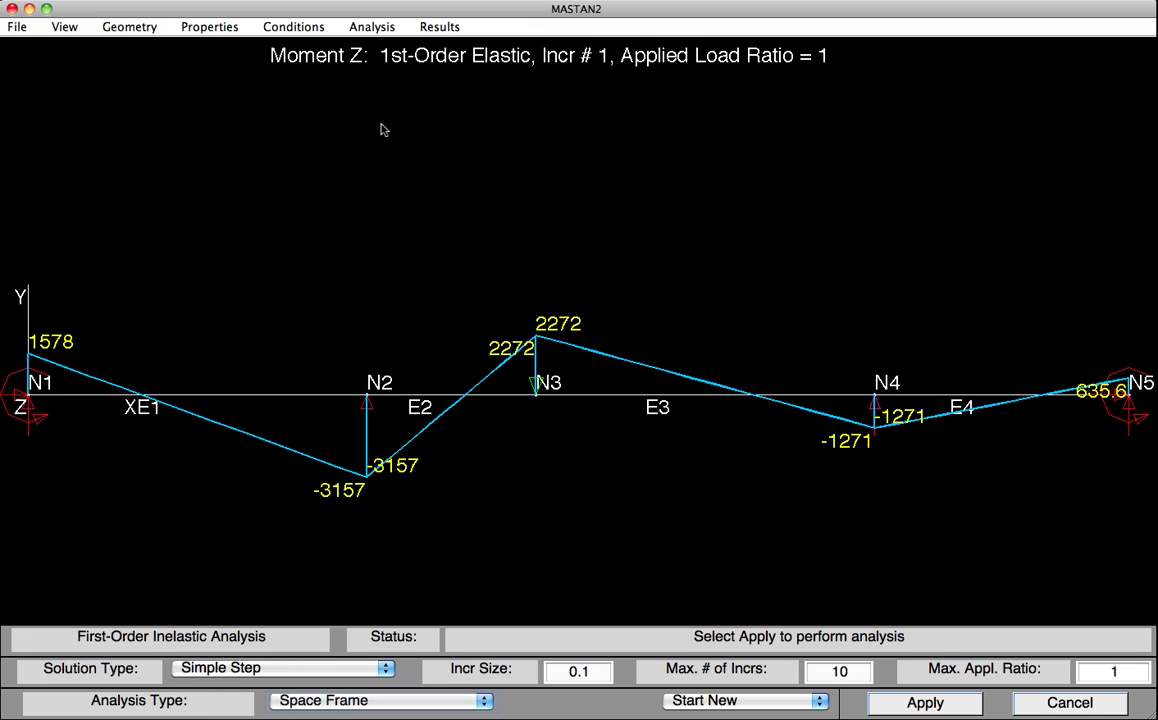
pyautogui.click(393, 704)
pyautogui.click(386, 666)
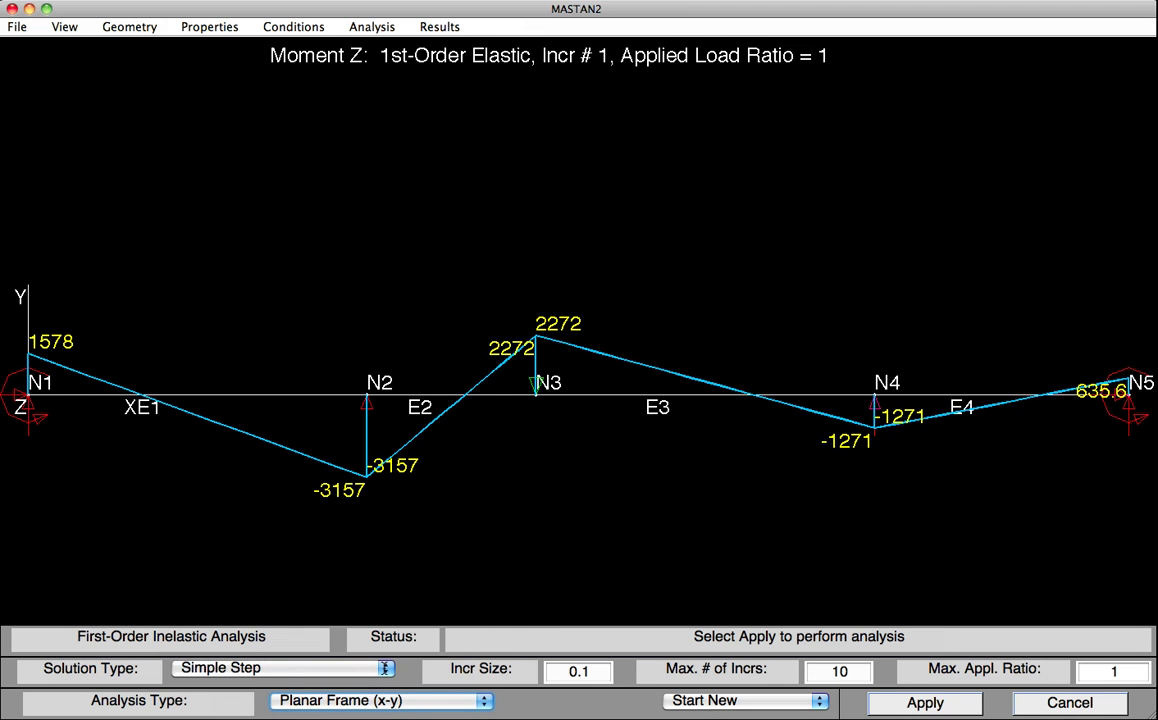
# Run the inelastic analysis with a maximum applied ratio of 10 and at most 100 increments, declining to continue past the deformation warning.
pyautogui.click(1113, 671)
pyautogui.click(1130, 673)
pyautogui.write('0')
pyautogui.press('Tab')
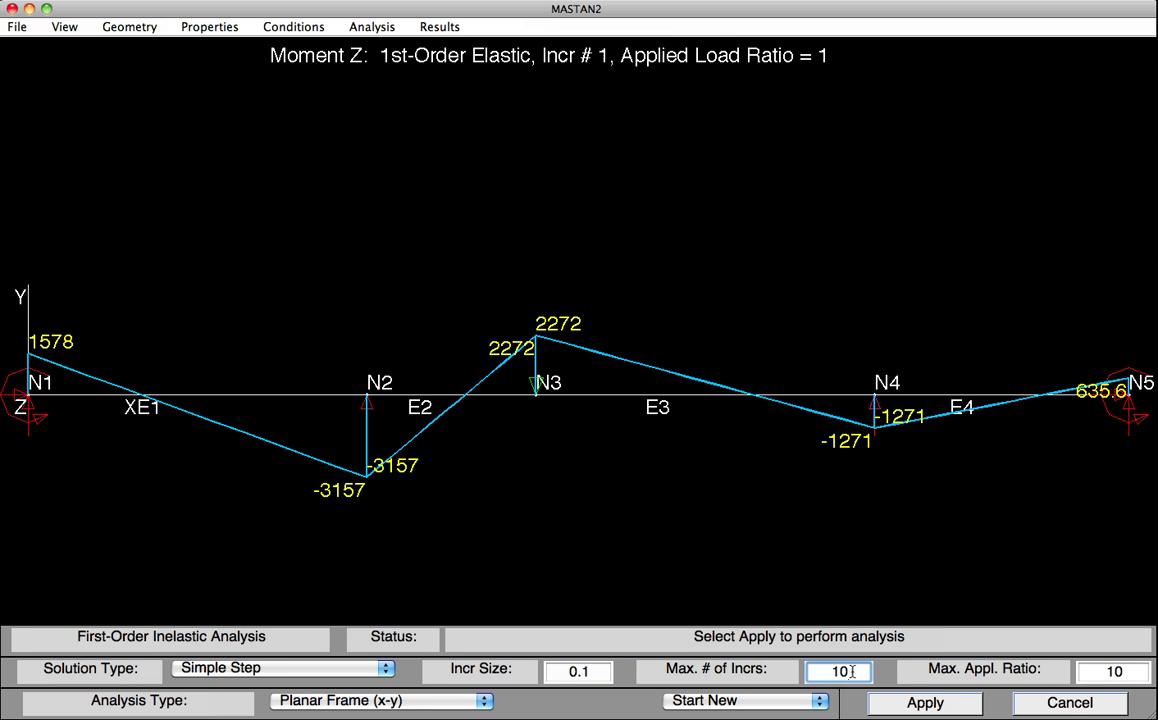
pyautogui.write('0')
pyautogui.click(922, 704)
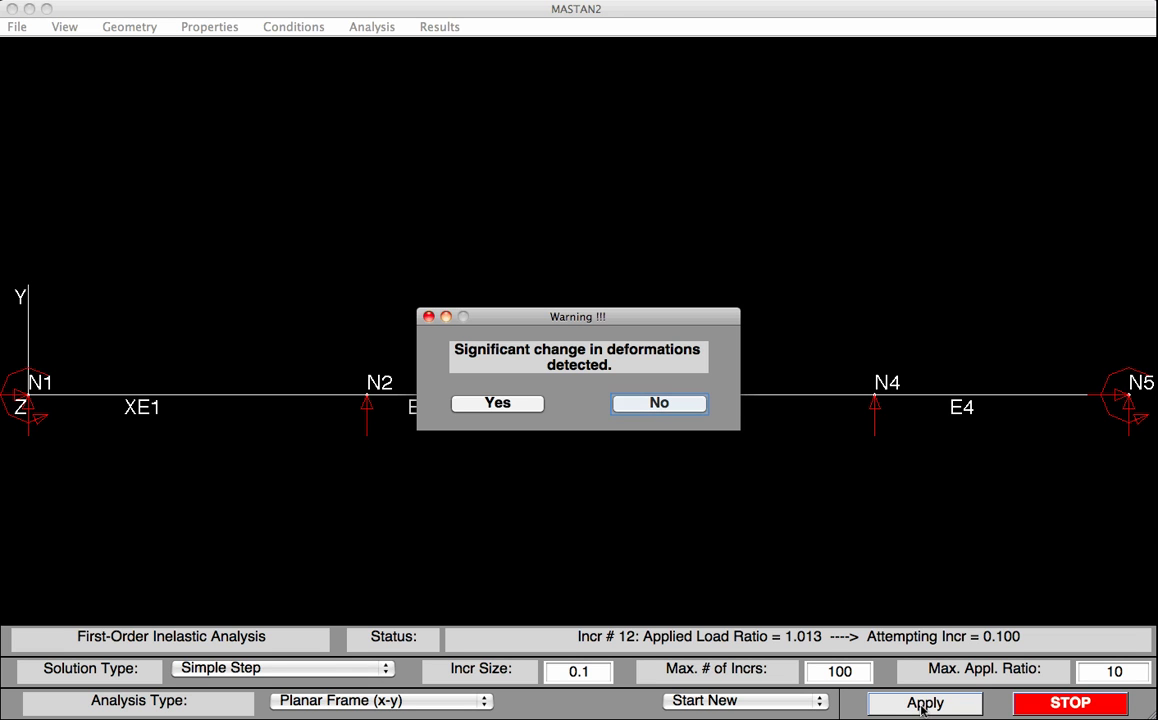
pyautogui.click(922, 705)
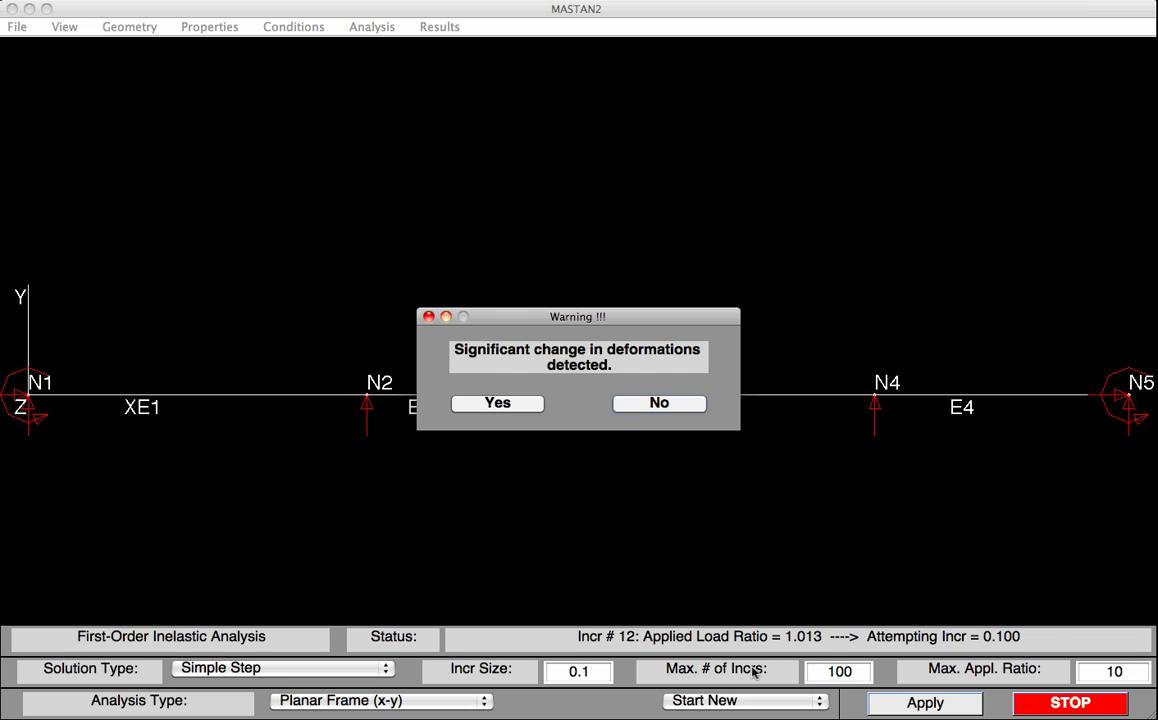
pyautogui.click(633, 405)
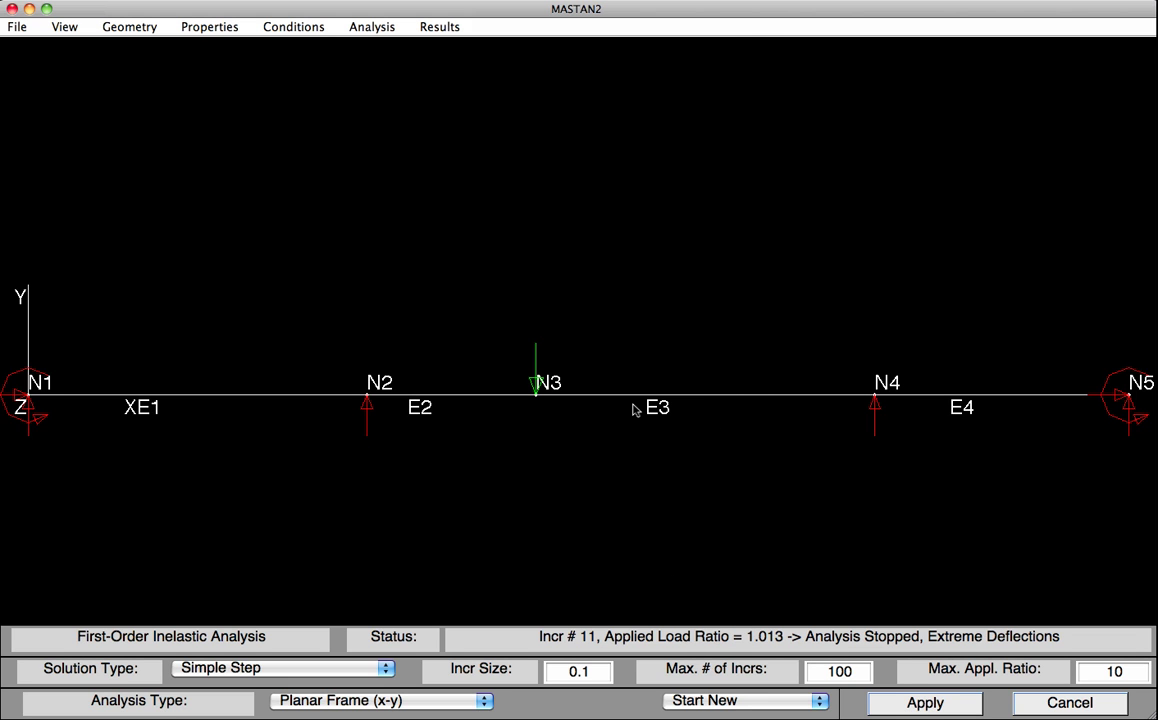
# Plot the deflected shape of all elements at increment 11 of the inelastic analysis.
pyautogui.press('Tab')
pyautogui.press('Tab')
pyautogui.click(427, 30)
pyautogui.click(427, 30)
pyautogui.moveTo(433, 48)
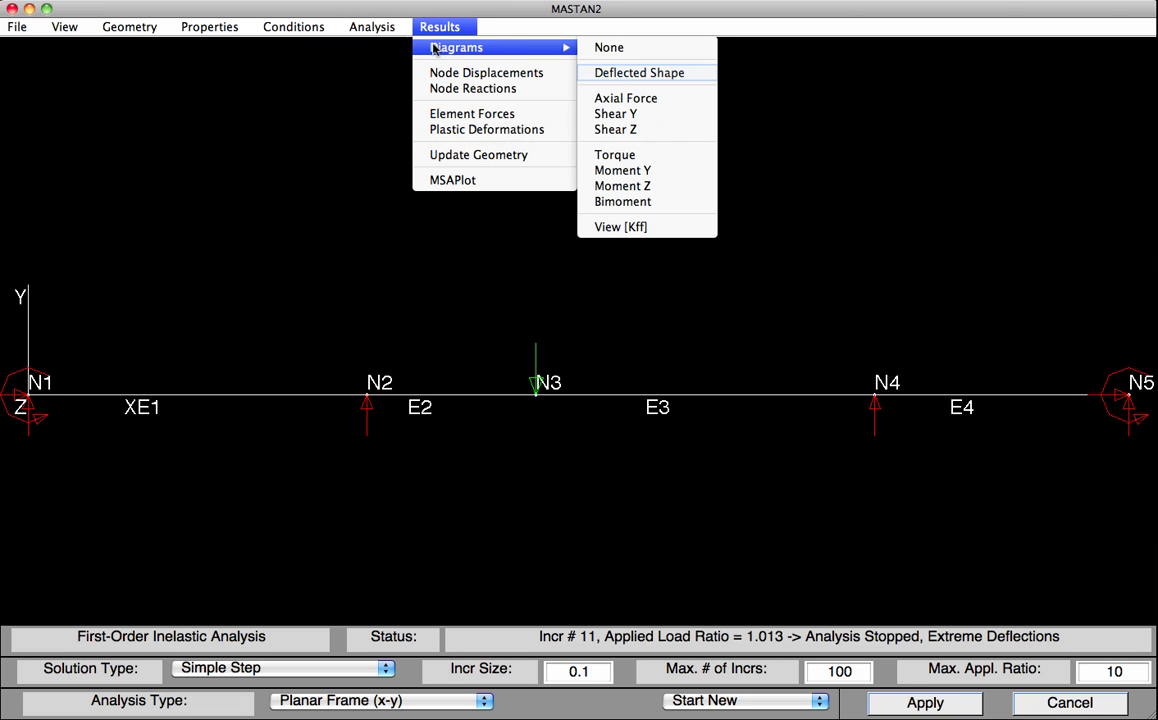
pyautogui.click(636, 74)
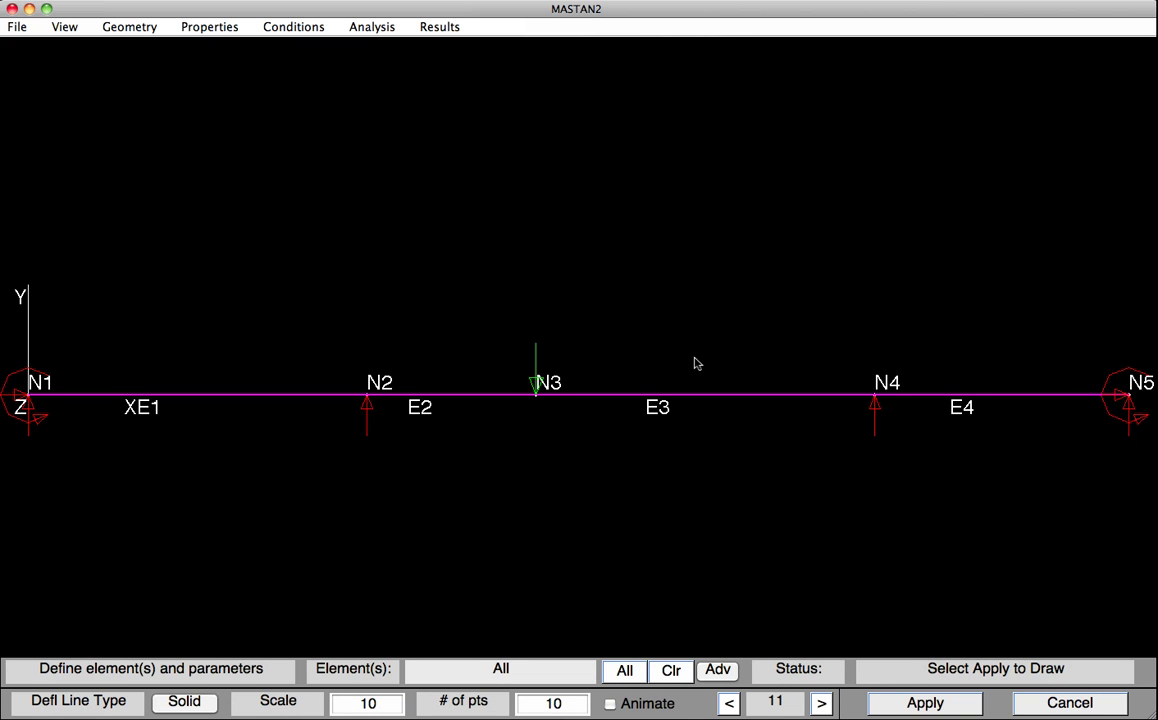
pyautogui.click(922, 704)
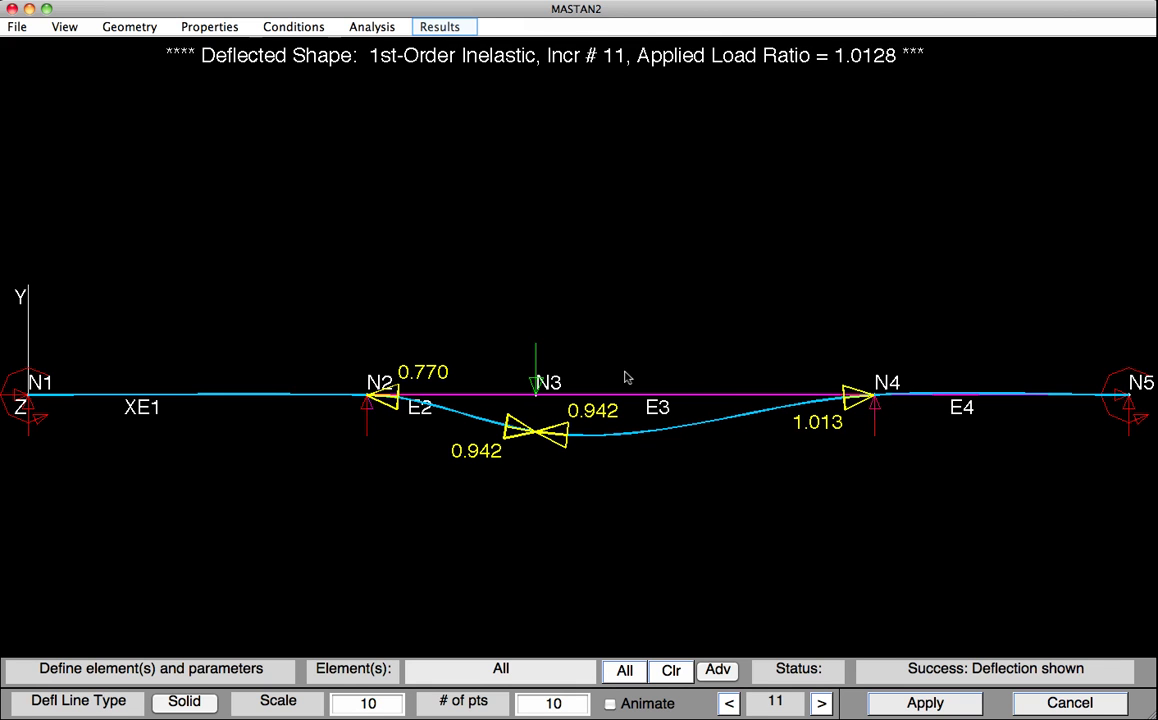
# Plot the Moment Z diagram of the inelastic analysis at increment 11 for all elements.
pyautogui.click(436, 33)
pyautogui.moveTo(486, 50)
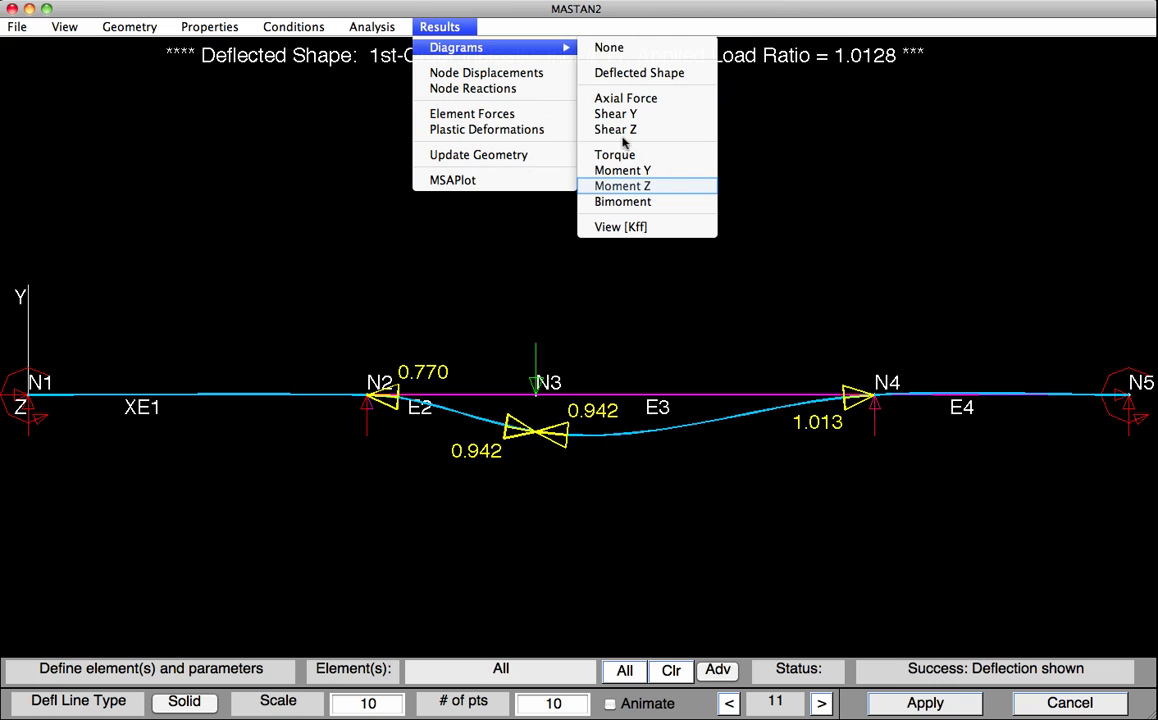
pyautogui.click(628, 186)
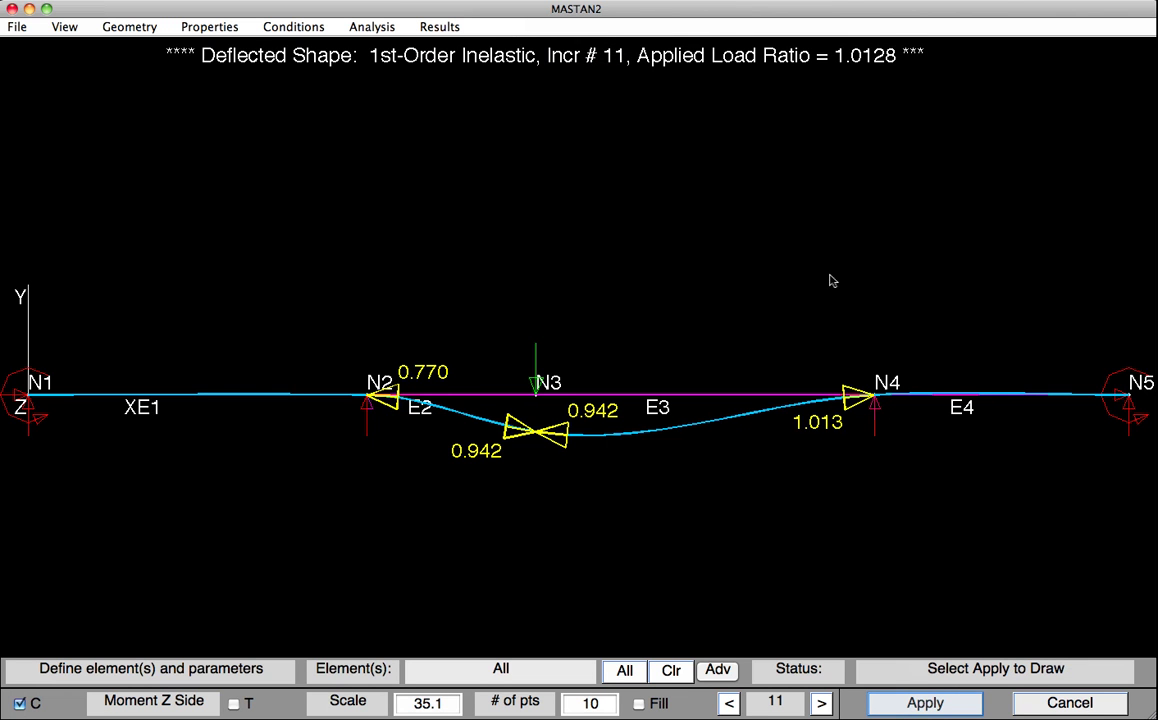
pyautogui.click(930, 704)
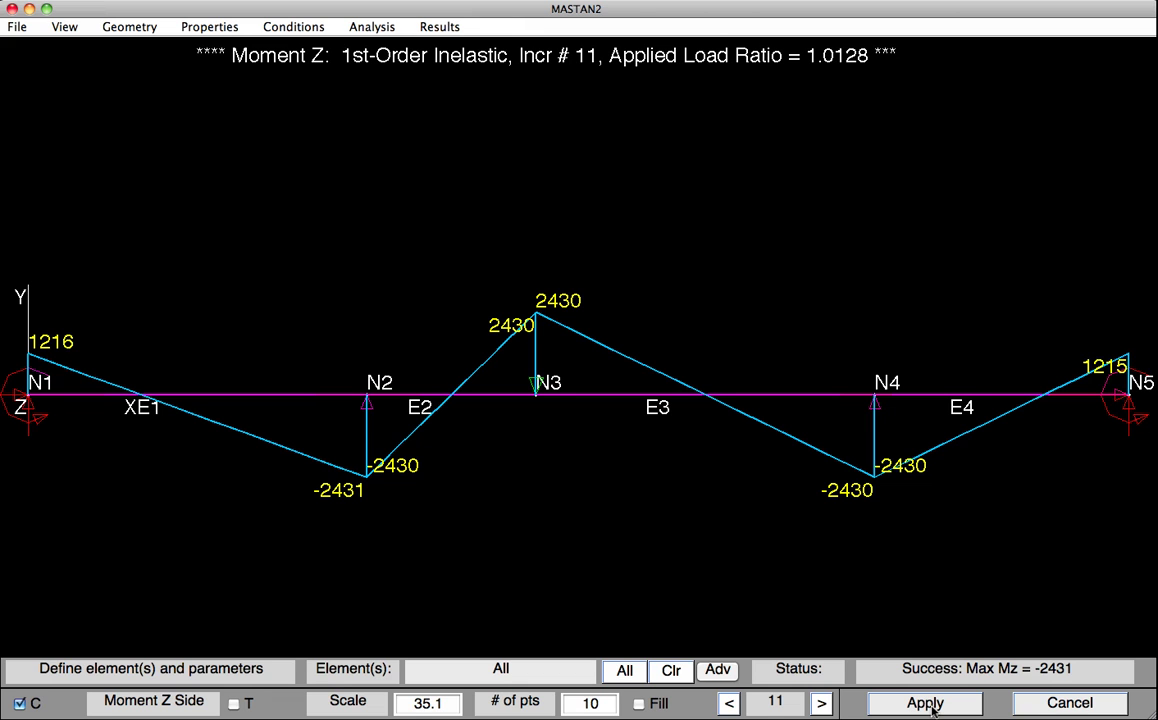
# Go back to increment 7 and redraw the Moment Z diagram.
pyautogui.click(730, 704)
pyautogui.click(730, 704)
pyautogui.click(730, 704)
pyautogui.click(730, 704)
pyautogui.click(914, 703)
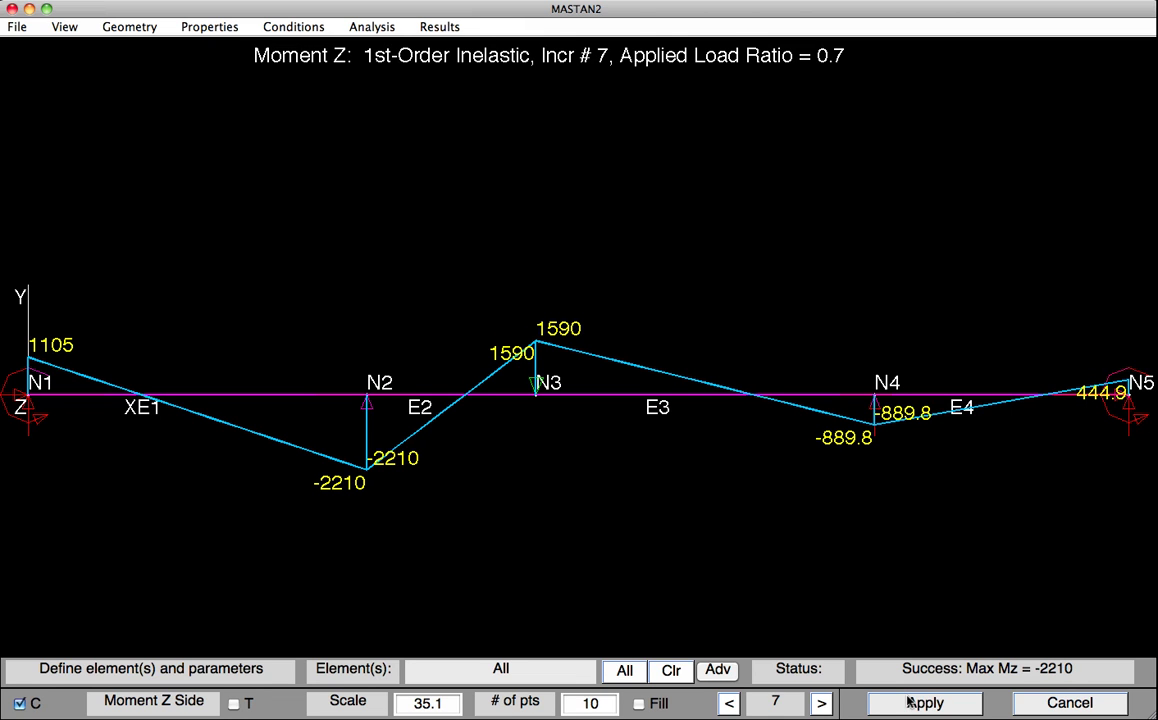
# Step forward through increments 8, 9, 10 and 11, redrawing the Moment Z diagram at each to examine the moment redistribution.
pyautogui.click(821, 703)
pyautogui.click(900, 703)
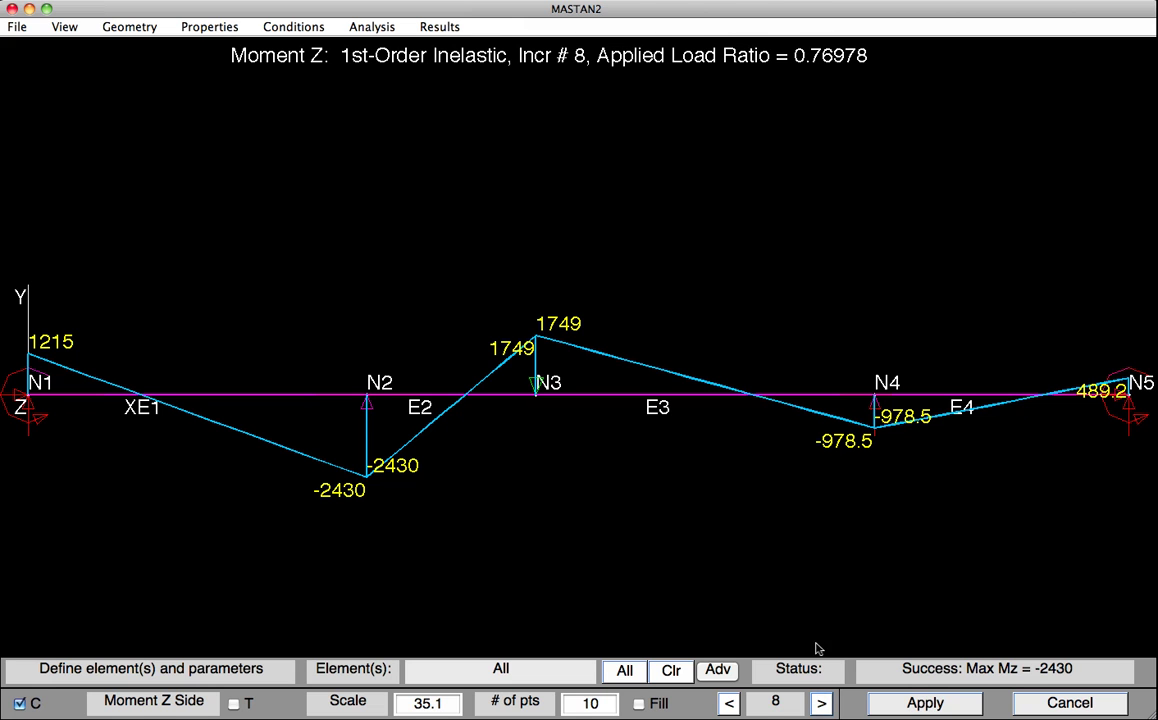
pyautogui.click(822, 703)
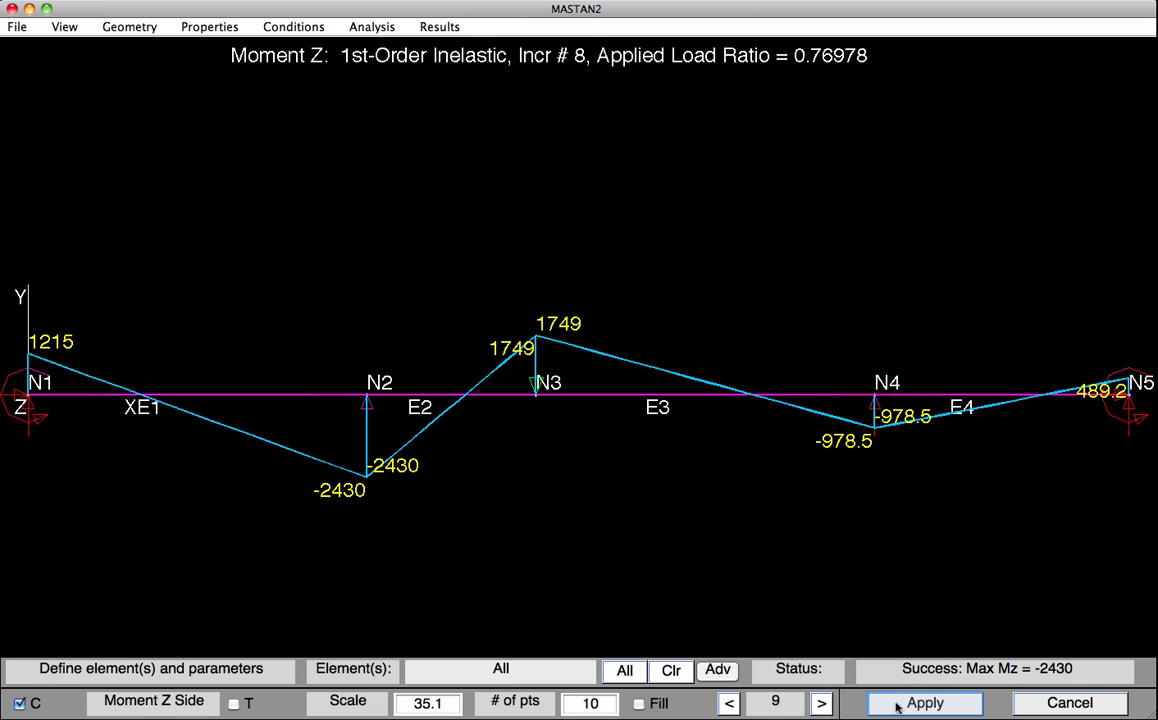
pyautogui.click(898, 705)
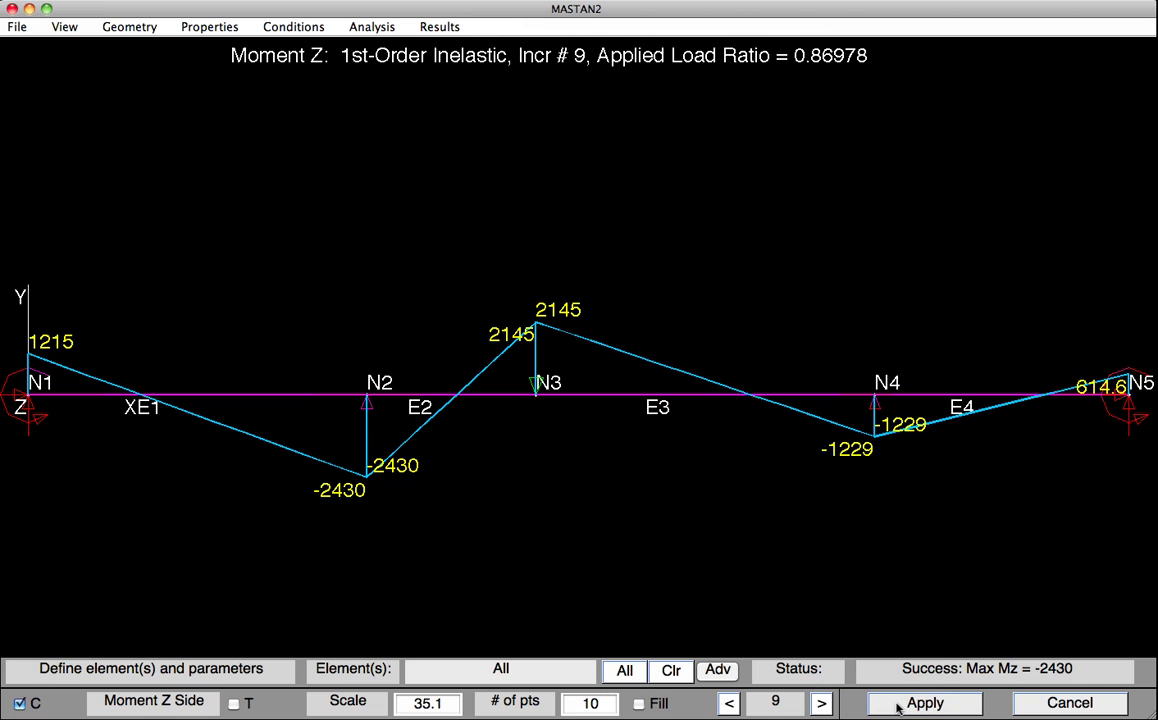
pyautogui.click(822, 703)
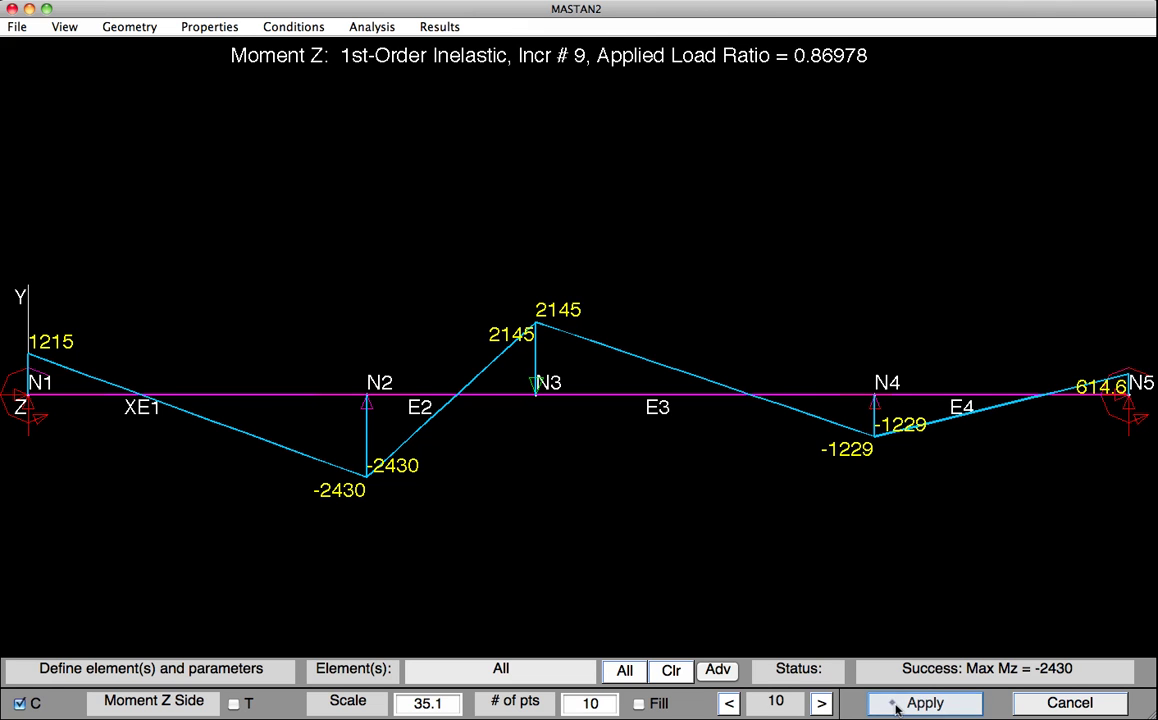
pyautogui.click(897, 705)
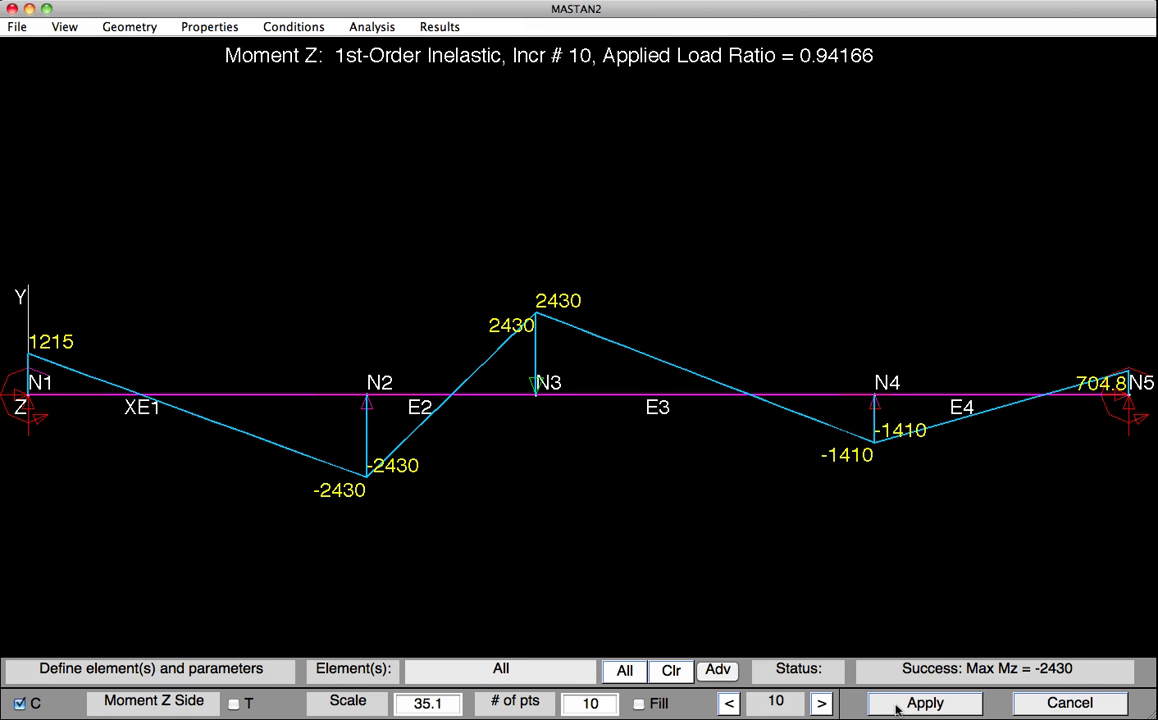
pyautogui.click(821, 704)
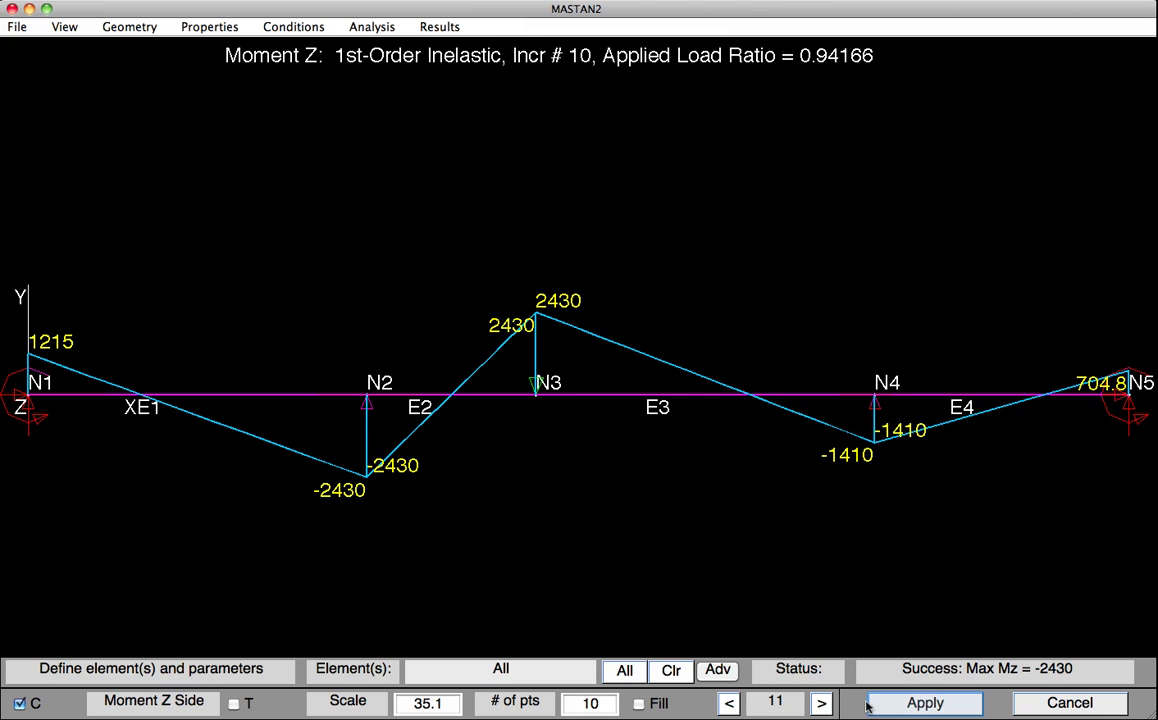
pyautogui.click(896, 704)
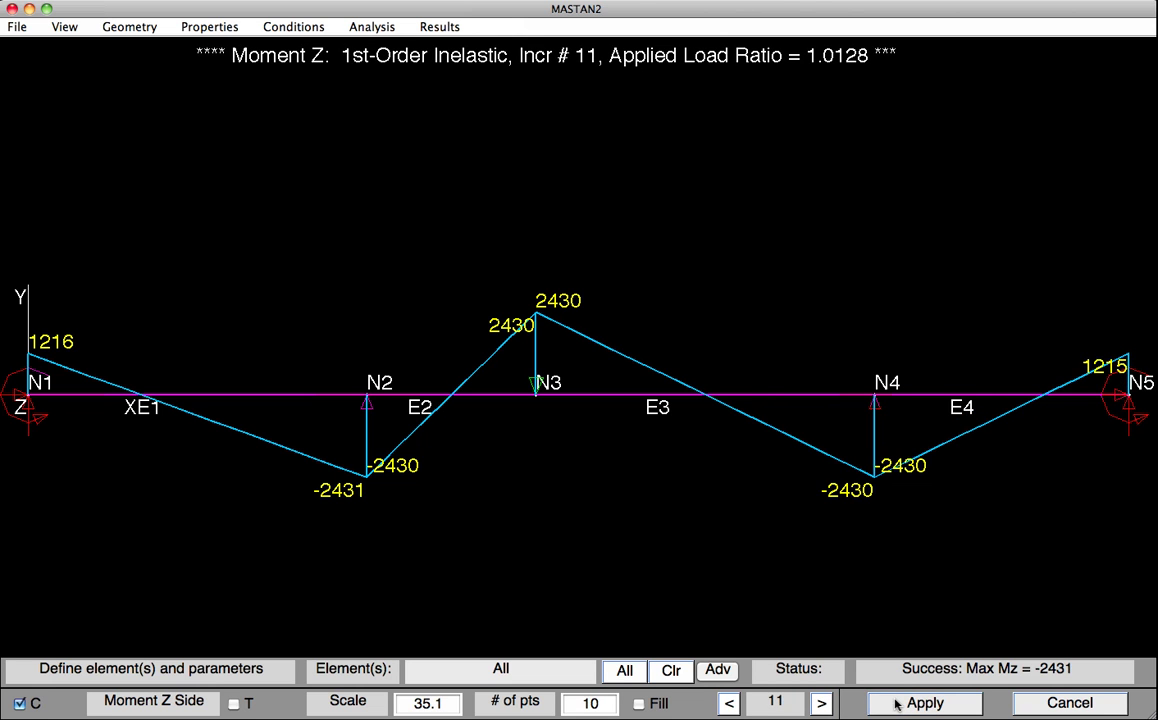